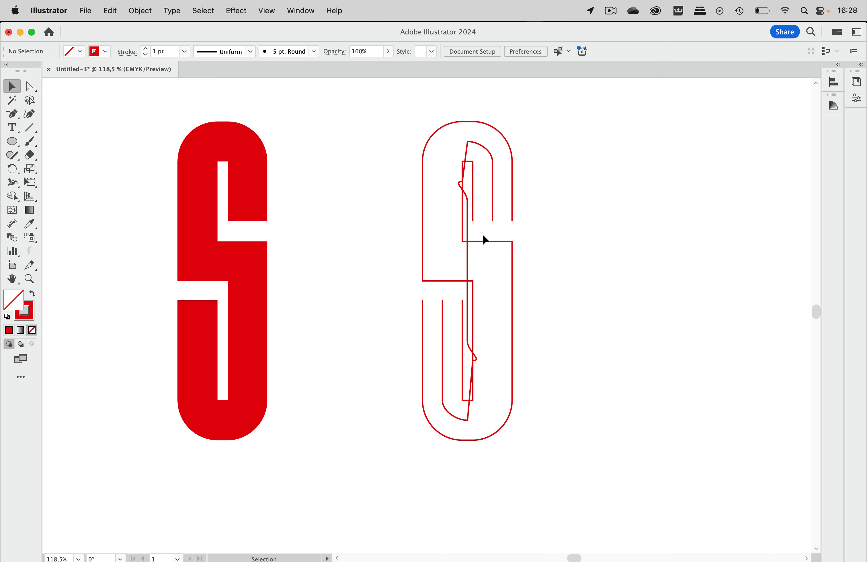
# - Convert the solid red letter S from live text to outlines
pyautogui.hscroll(-5, 410, 268)
pyautogui.click(407, 273)
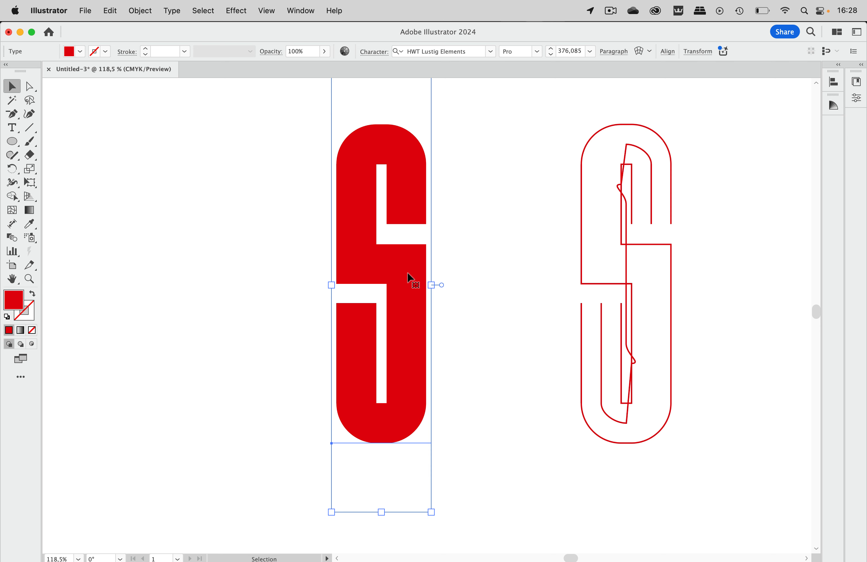
pyautogui.hscroll(2, 407, 272)
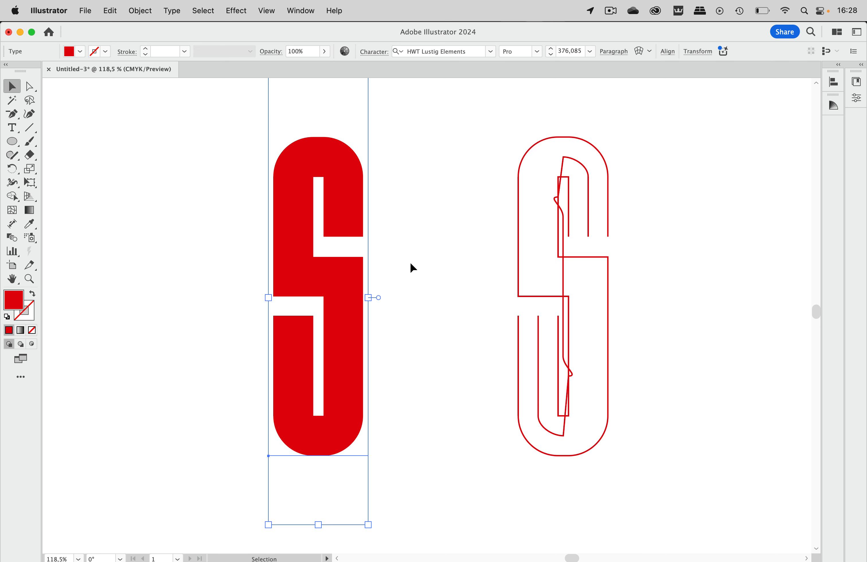
pyautogui.click(173, 10)
pyautogui.click(191, 226)
pyautogui.click(448, 244)
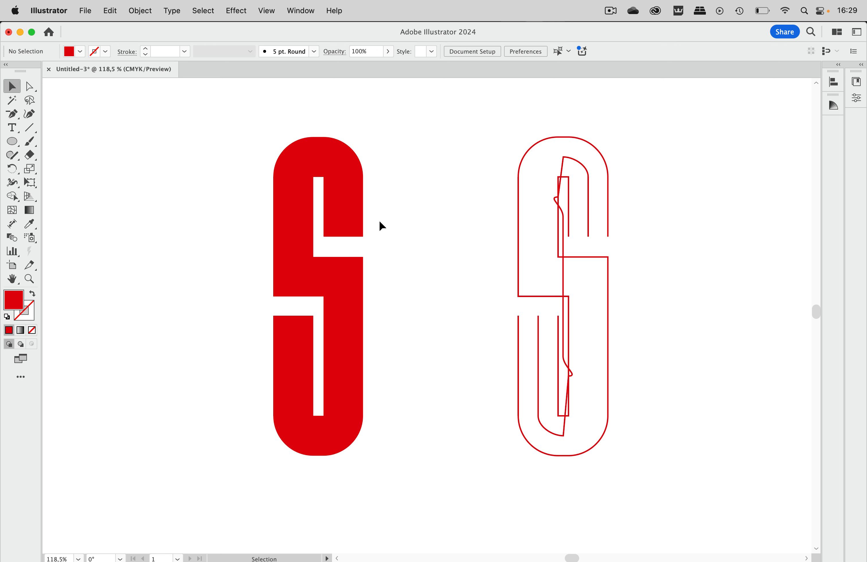
# - Swap the outlined S's fill and stroke so only the contour is red, and place a copy level with it on its left side
pyautogui.moveTo(380, 220); pyautogui.dragTo(223, 237)
pyautogui.hotkey('shift', 'x')
pyautogui.click(235, 217)
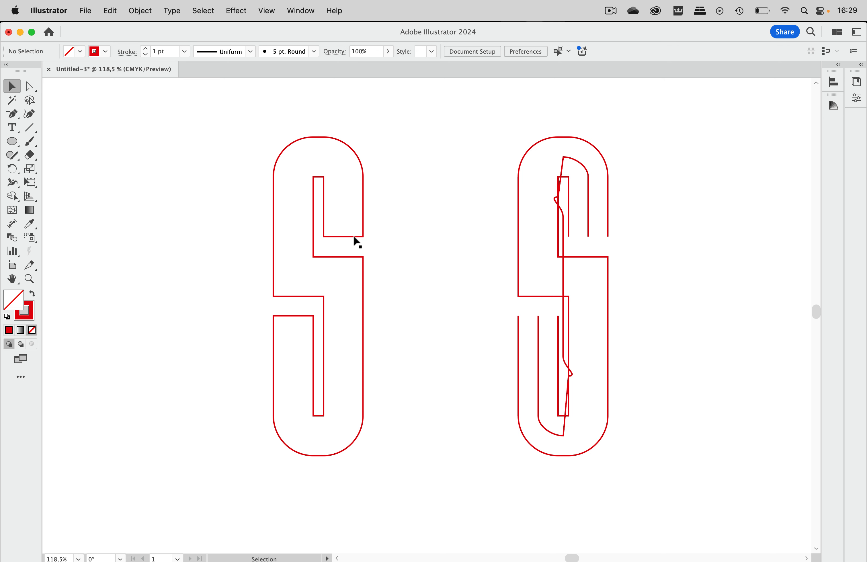
pyautogui.moveTo(353, 235); pyautogui.dragTo(209, 234)
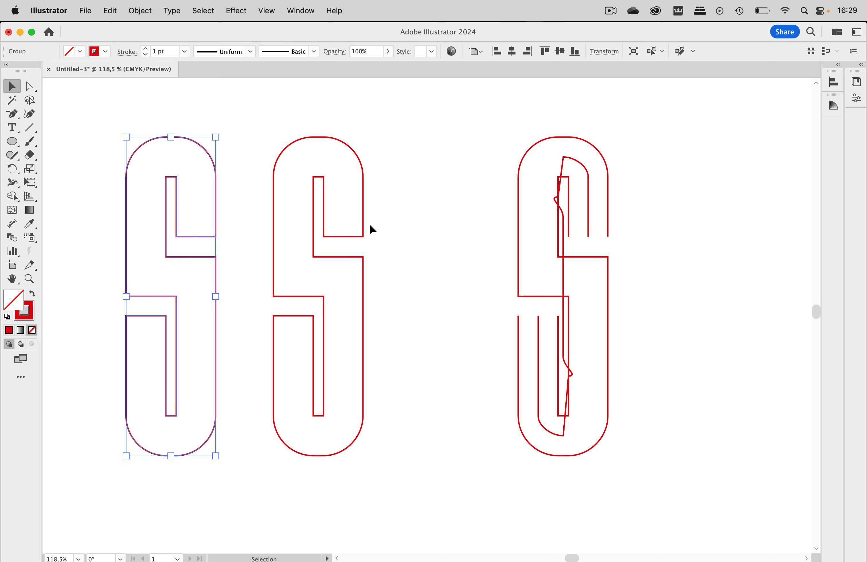
# - Delete the horizontal end segments of the upper and lower arms on the original S outline, leaving its contour open
pyautogui.click(362, 243)
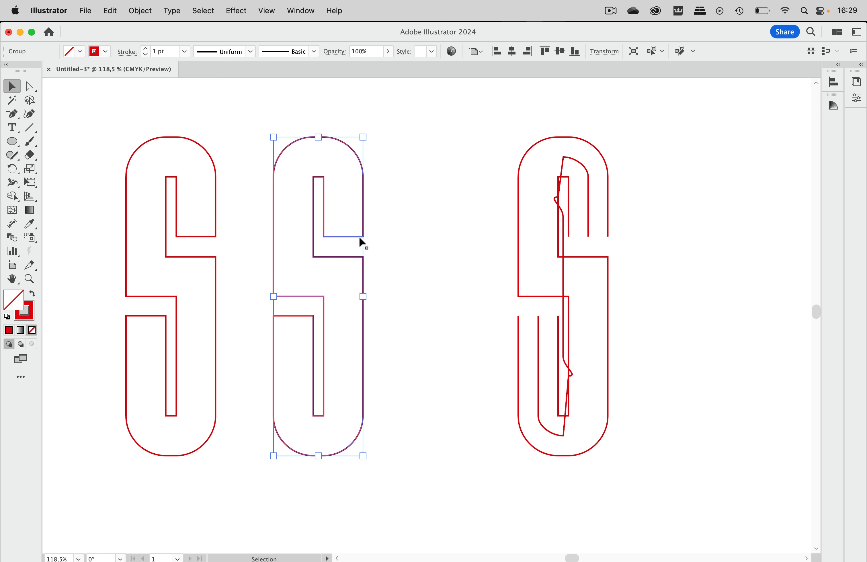
pyautogui.click(29, 86)
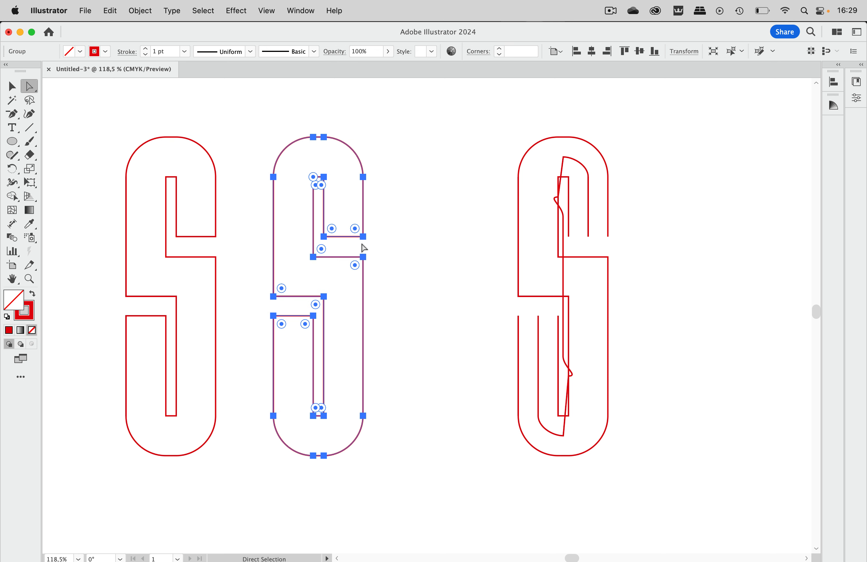
pyautogui.moveTo(336, 244); pyautogui.dragTo(347, 231)
pyautogui.press('Delete')
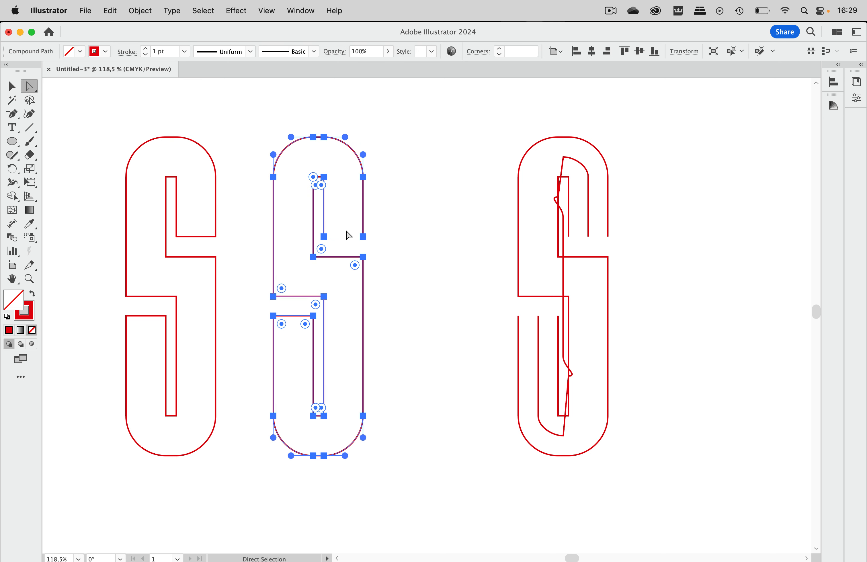
pyautogui.moveTo(295, 310); pyautogui.dragTo(287, 329)
pyautogui.press('Delete')
pyautogui.click(393, 255)
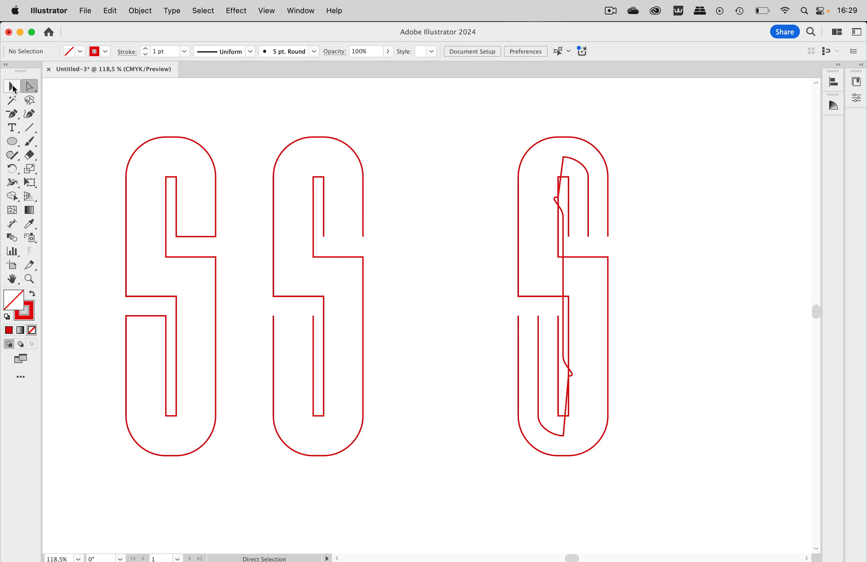
# - Release the compound path of the opened original S
pyautogui.click(12, 86)
pyautogui.click(326, 136)
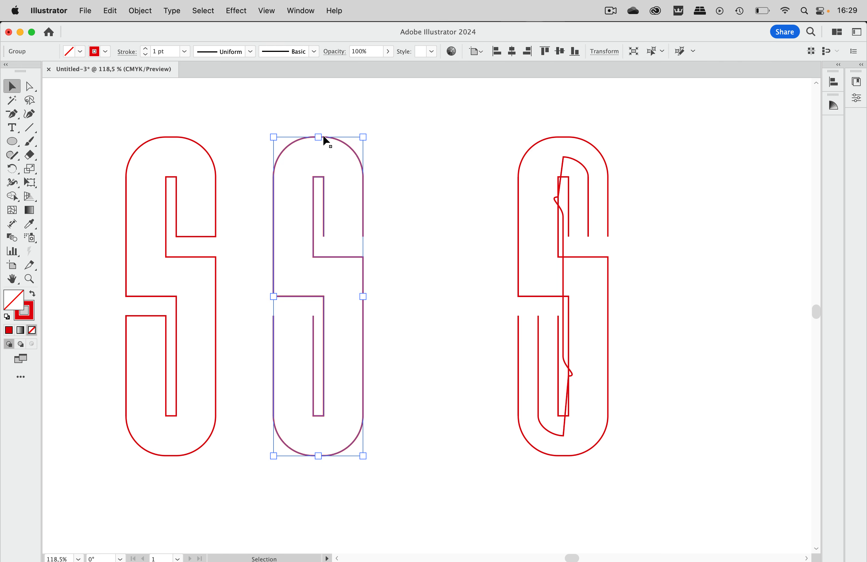
pyautogui.click(145, 13)
pyautogui.moveTo(142, 513)
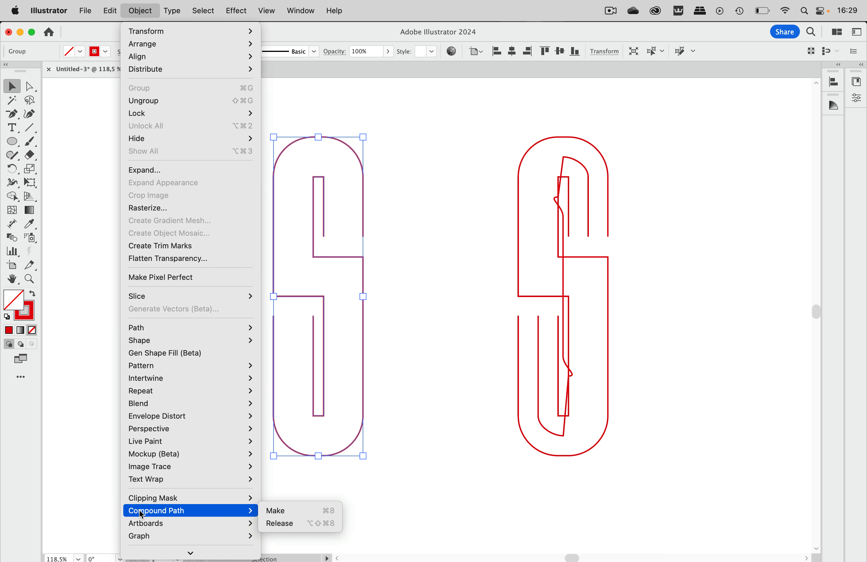
pyautogui.click(290, 524)
pyautogui.click(372, 269)
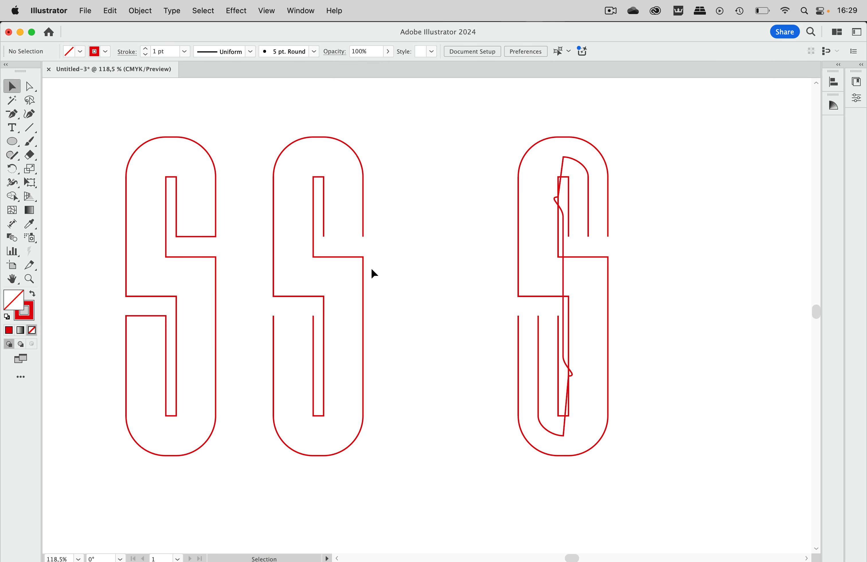
# - Compare the layer contents of the opened S group with those of the closed copy's group
pyautogui.click(364, 260)
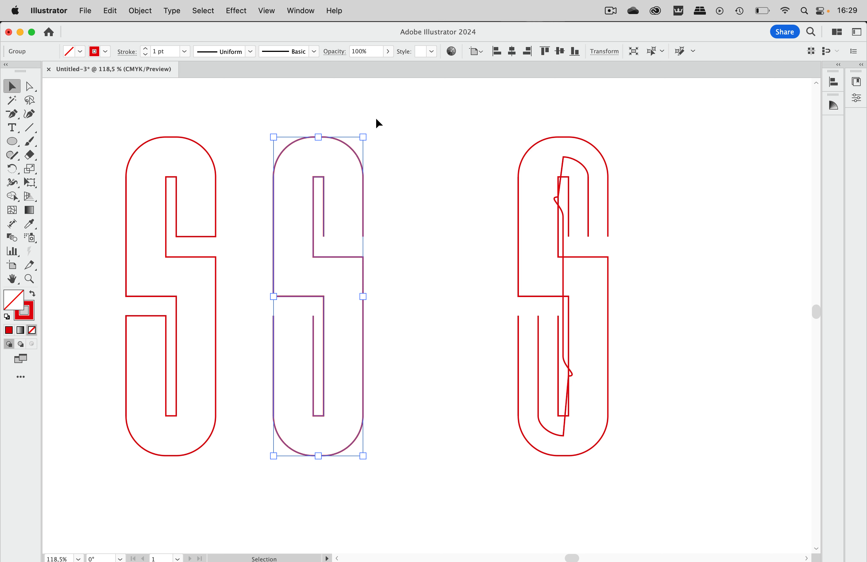
pyautogui.click(309, 14)
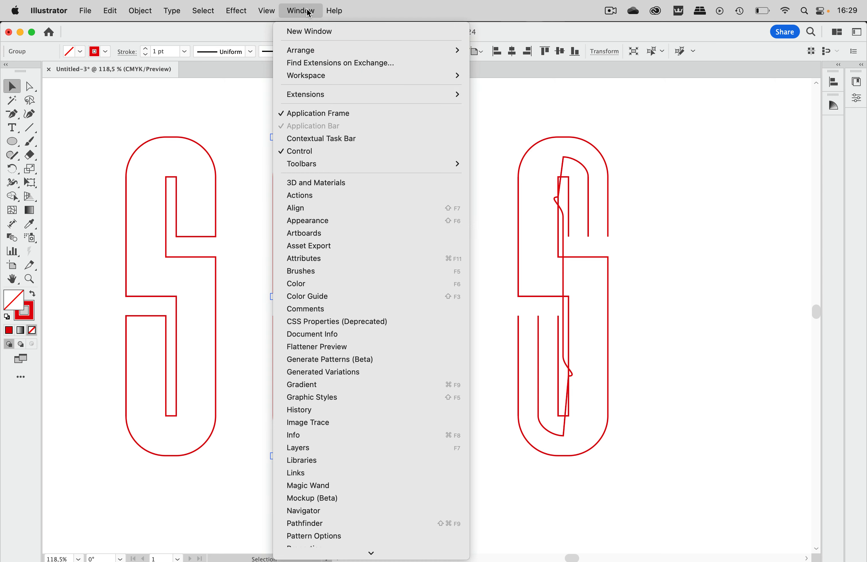
pyautogui.click(330, 451)
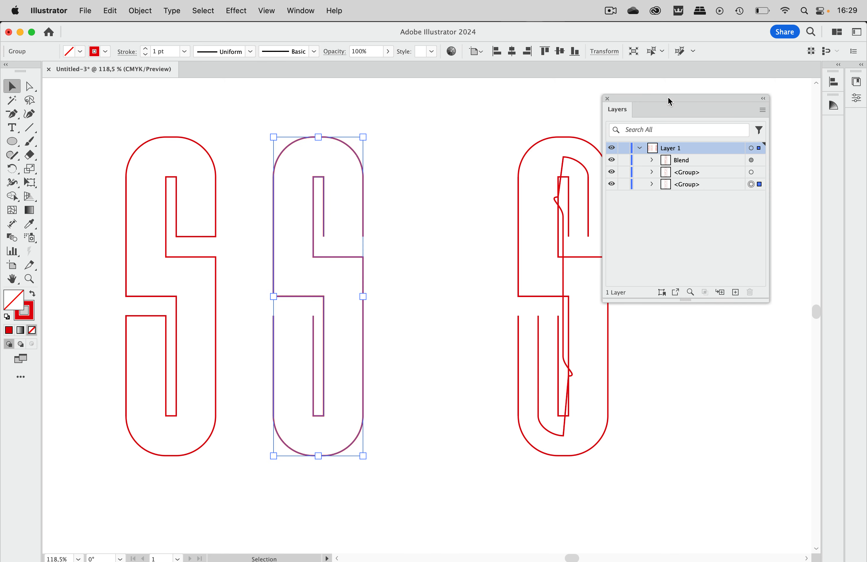
pyautogui.moveTo(670, 101); pyautogui.dragTo(426, 96)
pyautogui.click(409, 180)
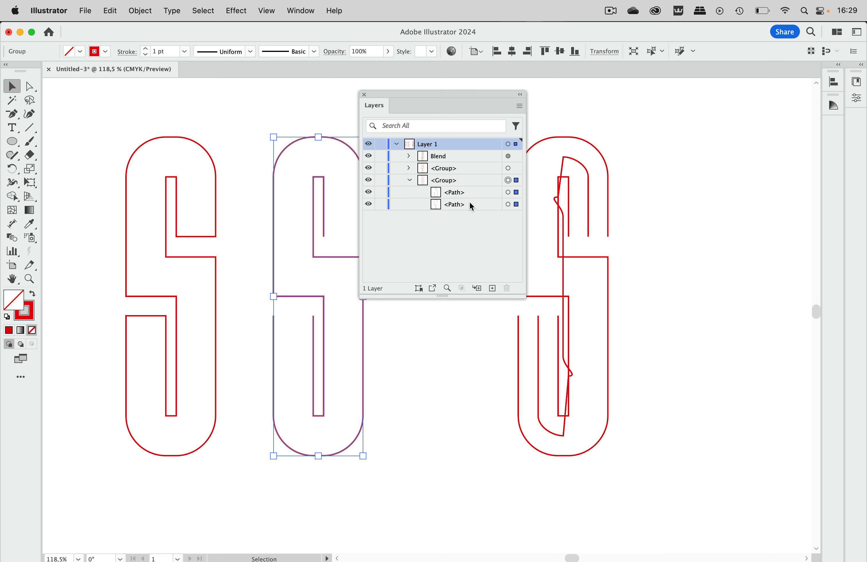
pyautogui.moveTo(459, 94); pyautogui.dragTo(542, 97)
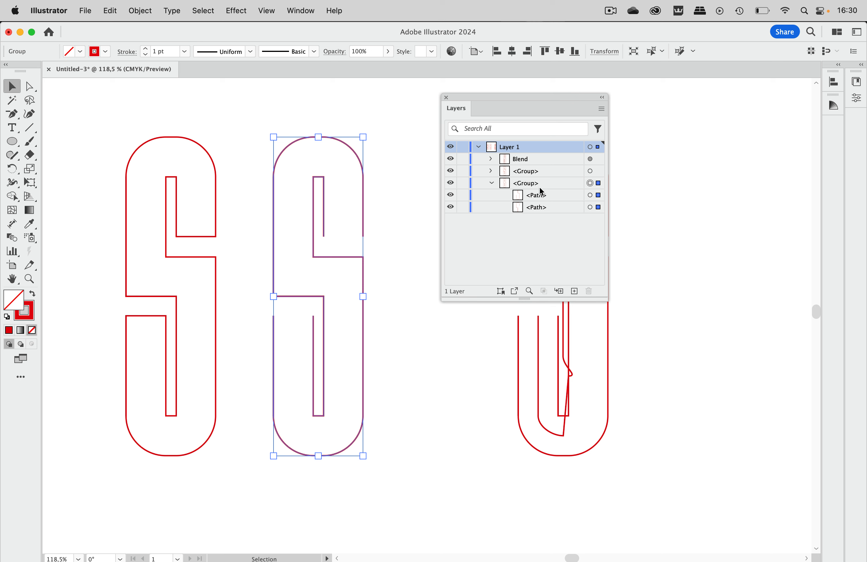
pyautogui.click(491, 171)
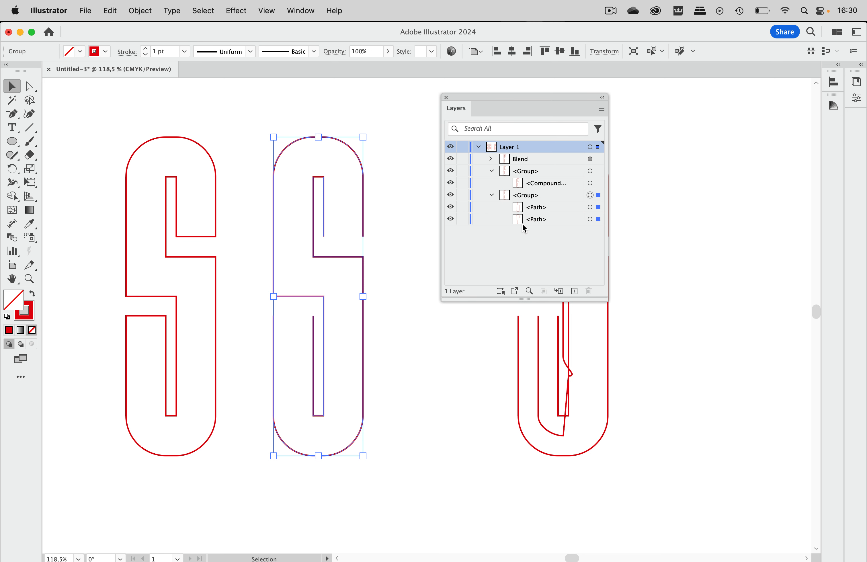
pyautogui.click(379, 276)
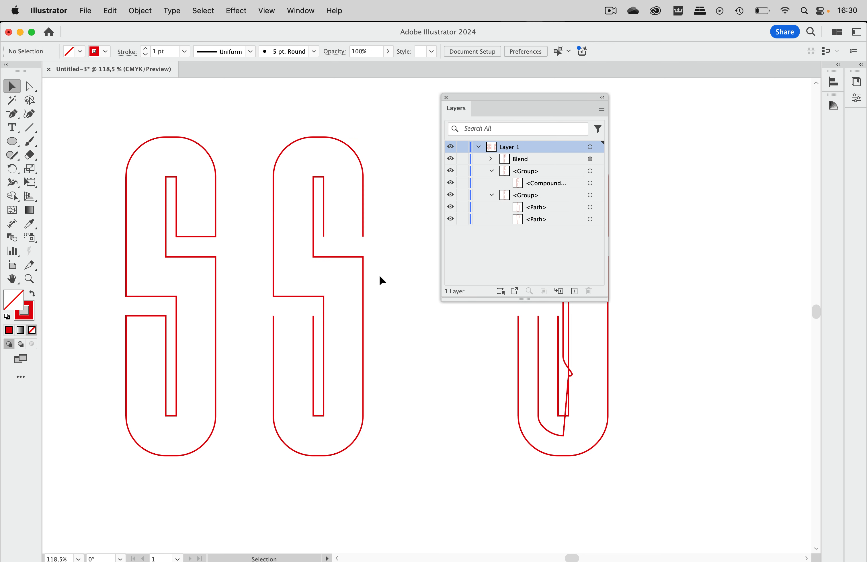
# - Delete the opened original S, keeping the closed copy and the blended S
pyautogui.hscroll(-5, 380, 275)
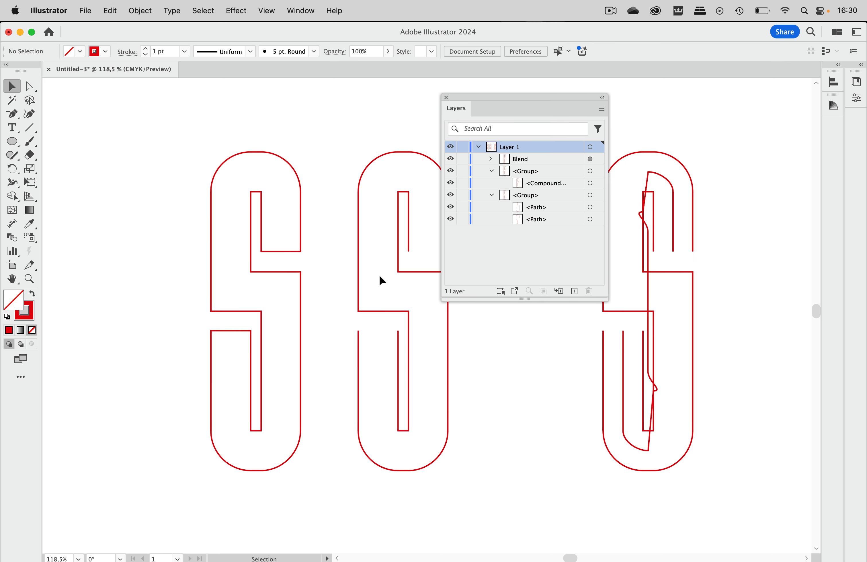
pyautogui.hscroll(-5, 302, 250)
pyautogui.click(300, 252)
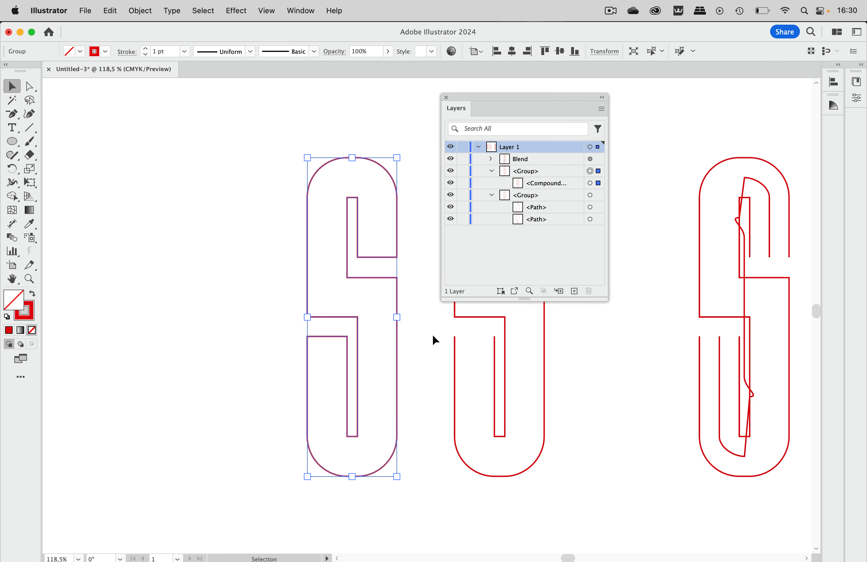
pyautogui.click(455, 347)
pyautogui.press('Delete')
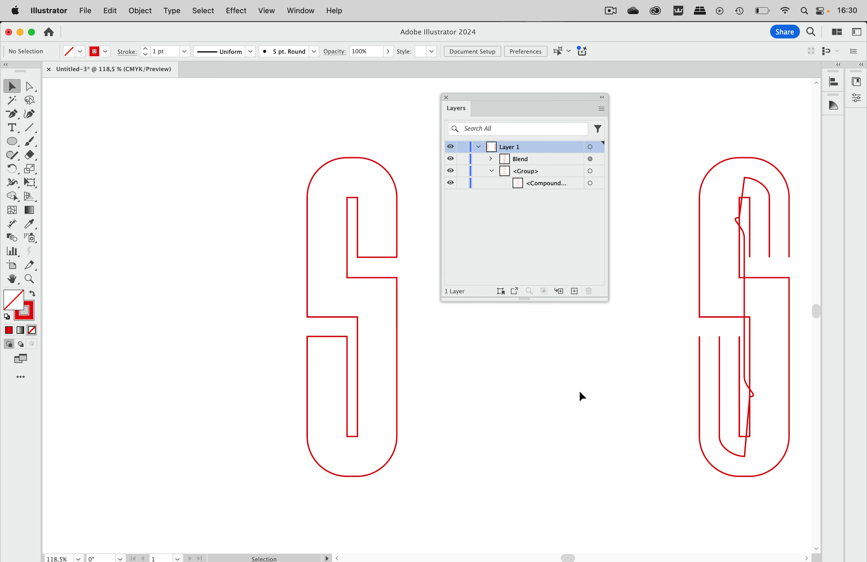
# - Ungroup the closed S outline and release its compound path
pyautogui.rightClick(392, 254)
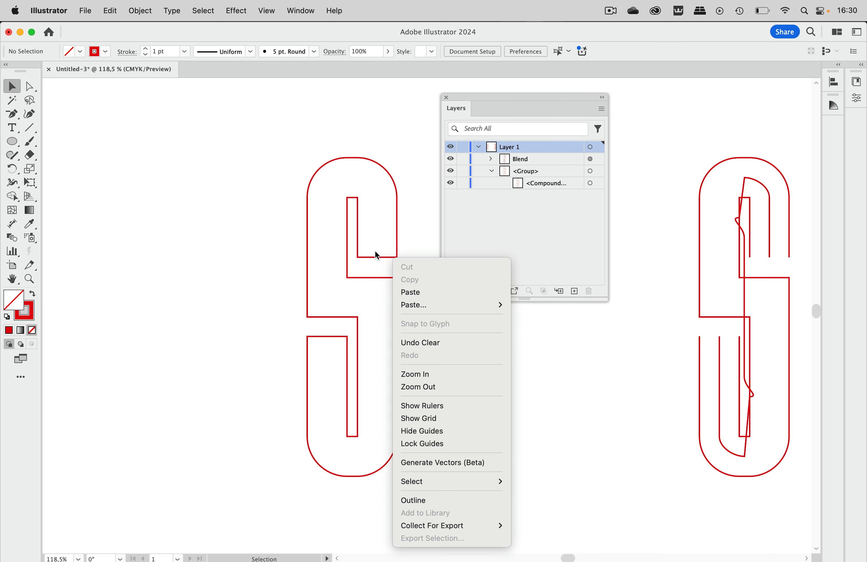
pyautogui.click(373, 259)
pyautogui.click(373, 257)
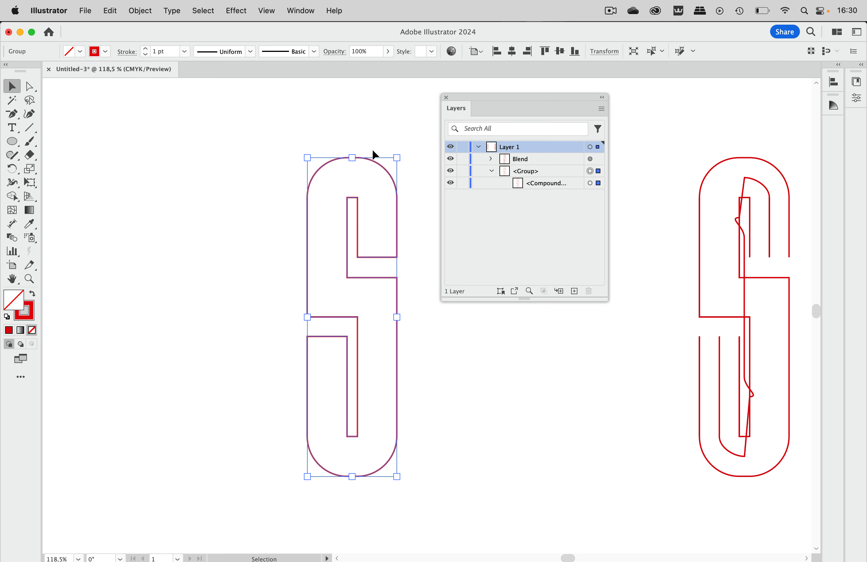
pyautogui.press('super+shift+g')
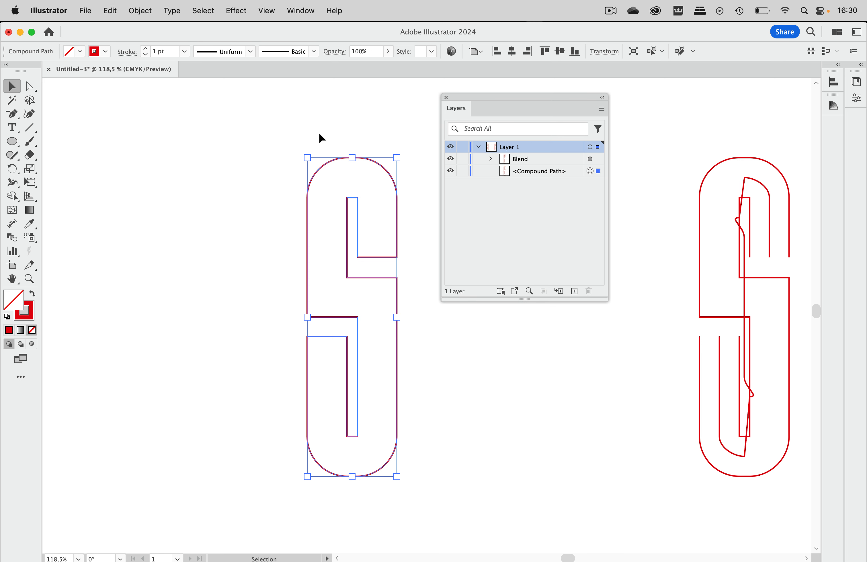
pyautogui.click(146, 10)
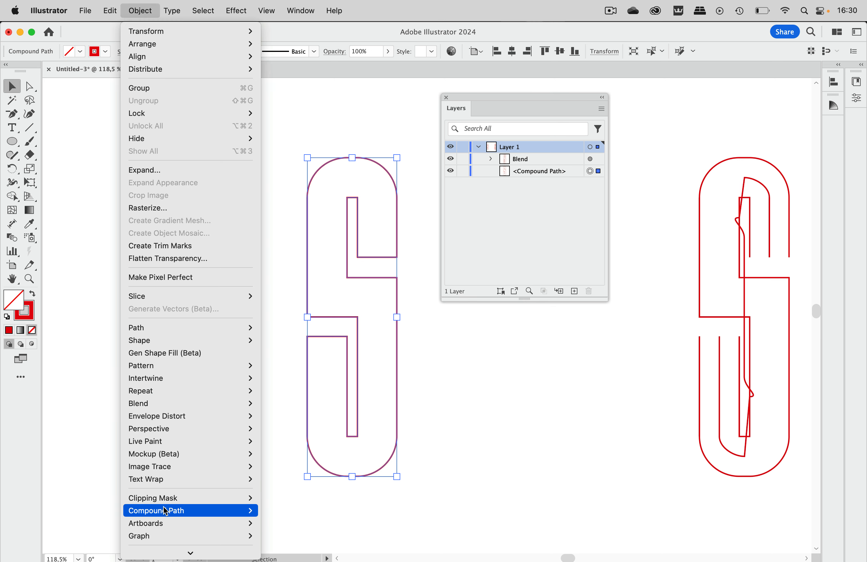
pyautogui.moveTo(204, 511)
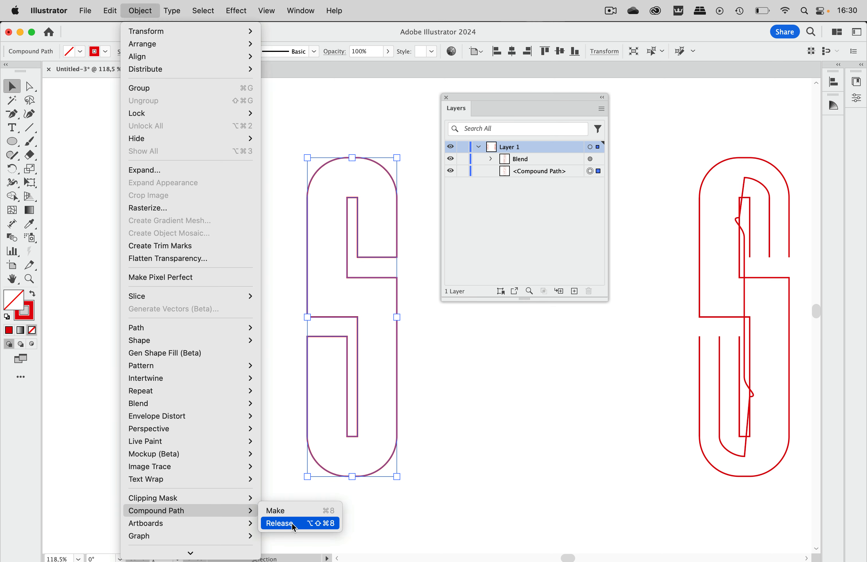
pyautogui.click(389, 515)
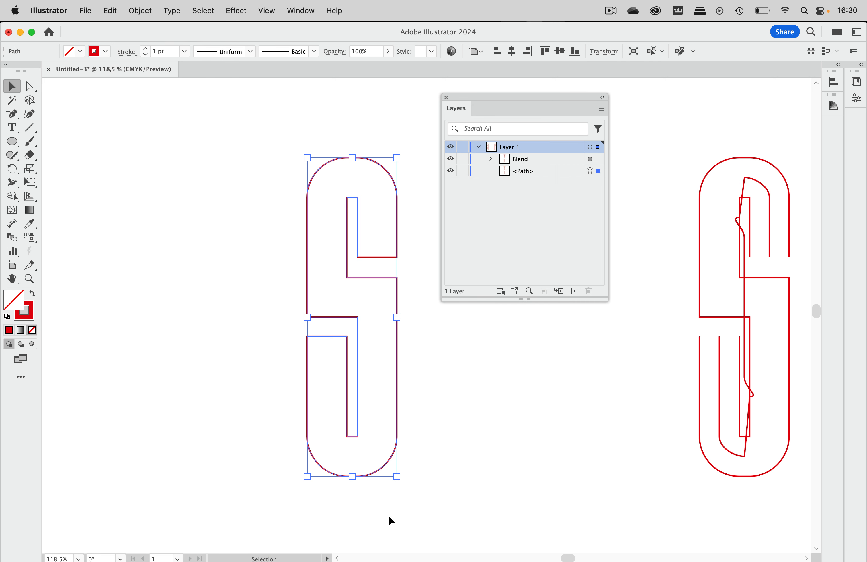
# - Delete the horizontal end segments of the S's upper and lower arms to split the contour into two open paths
pyautogui.click(29, 87)
pyautogui.click(416, 239)
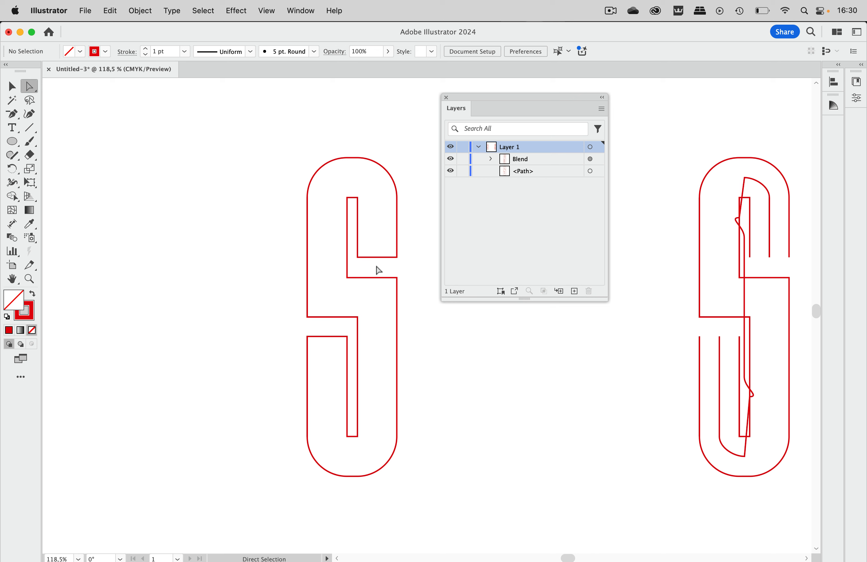
pyautogui.moveTo(376, 265); pyautogui.dragTo(386, 247)
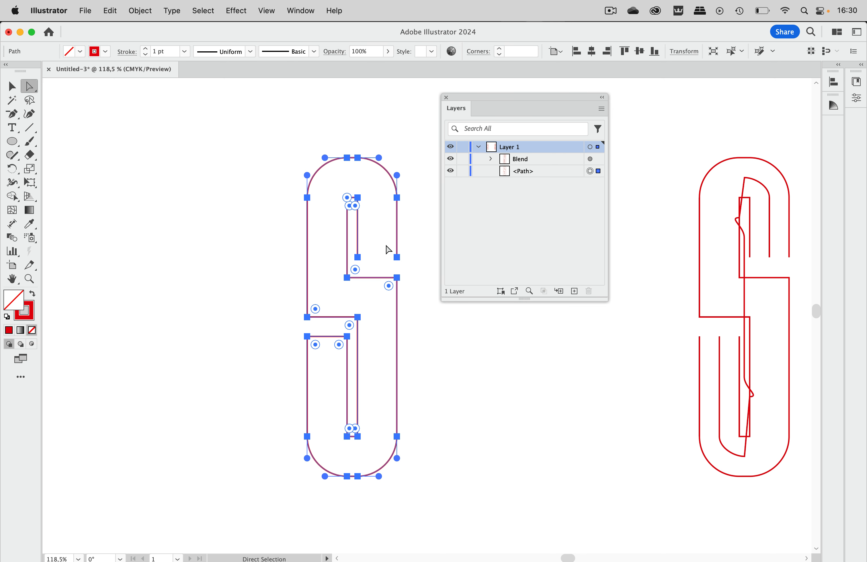
pyautogui.click(331, 328)
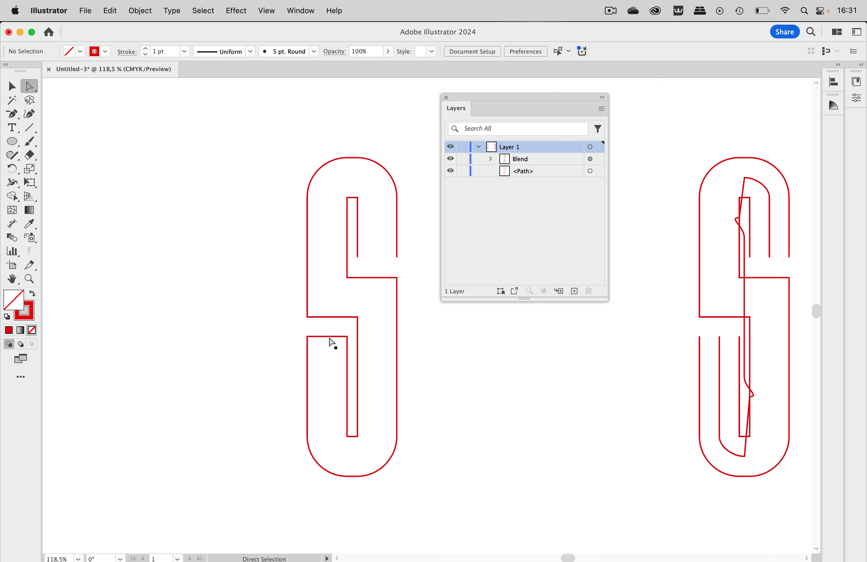
pyautogui.click(329, 336)
pyautogui.press('Delete')
pyautogui.click(269, 319)
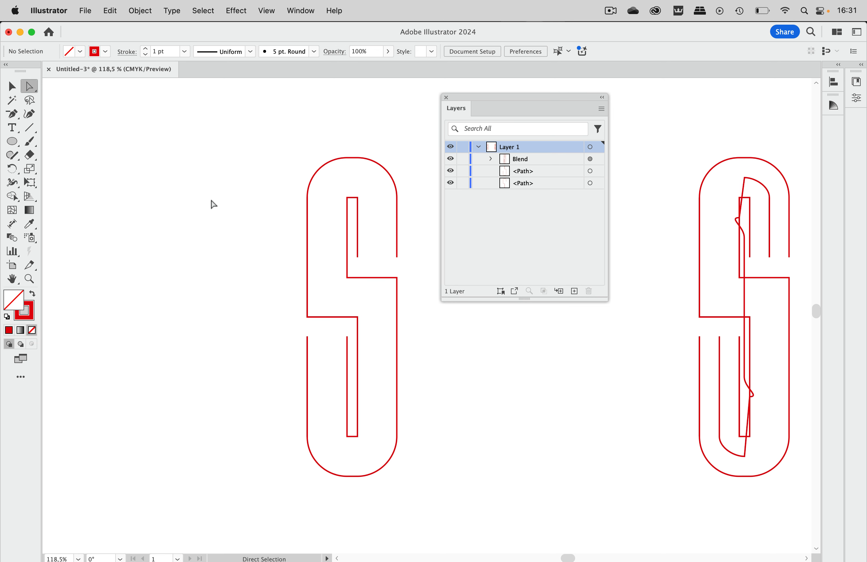
# - Add an end arrowhead to both open paths of the S to show their directions
pyautogui.click(15, 88)
pyautogui.moveTo(278, 123); pyautogui.dragTo(409, 277)
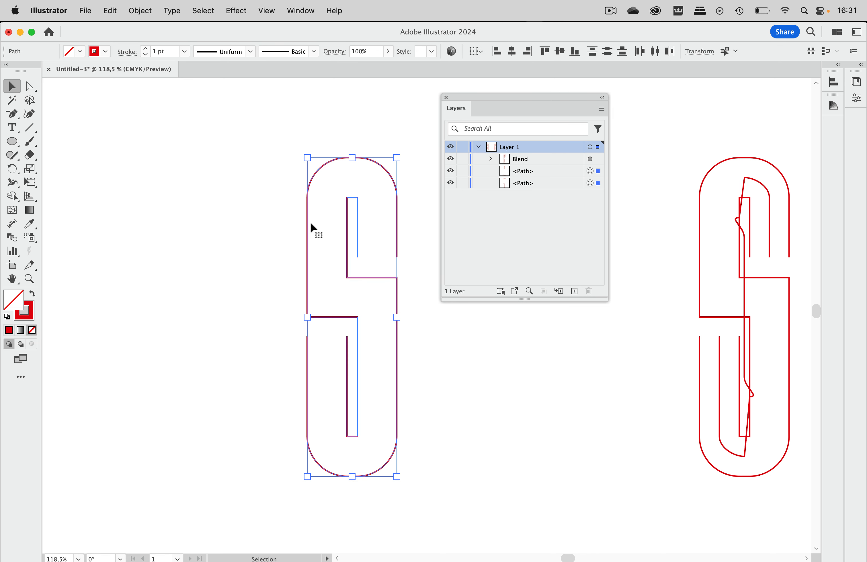
pyautogui.click(127, 52)
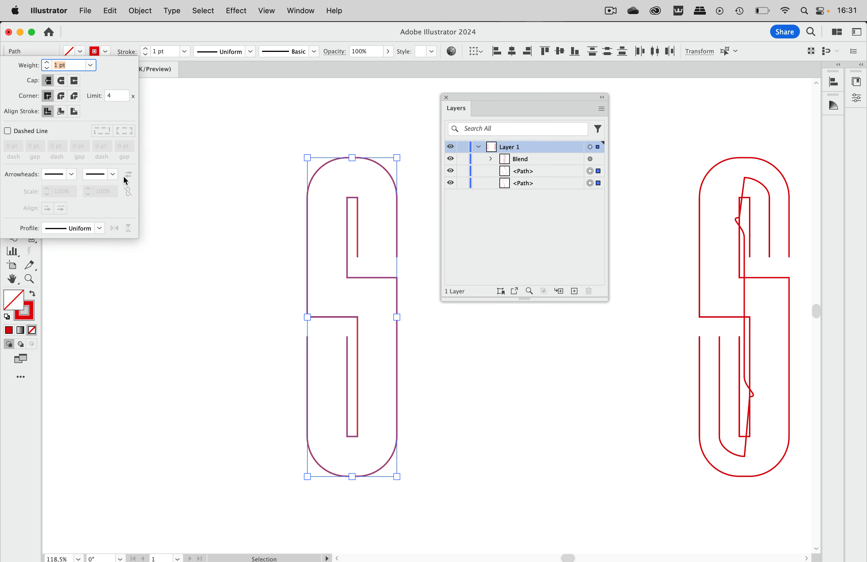
pyautogui.click(113, 176)
pyautogui.click(81, 215)
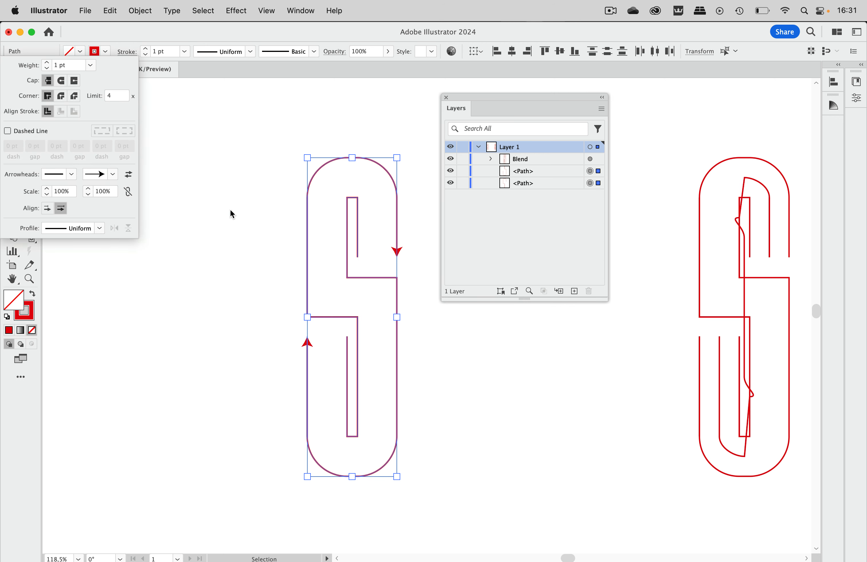
# - Reverse the direction of the open path that runs from the S's upper inner stem around its lower curve
pyautogui.click(428, 272)
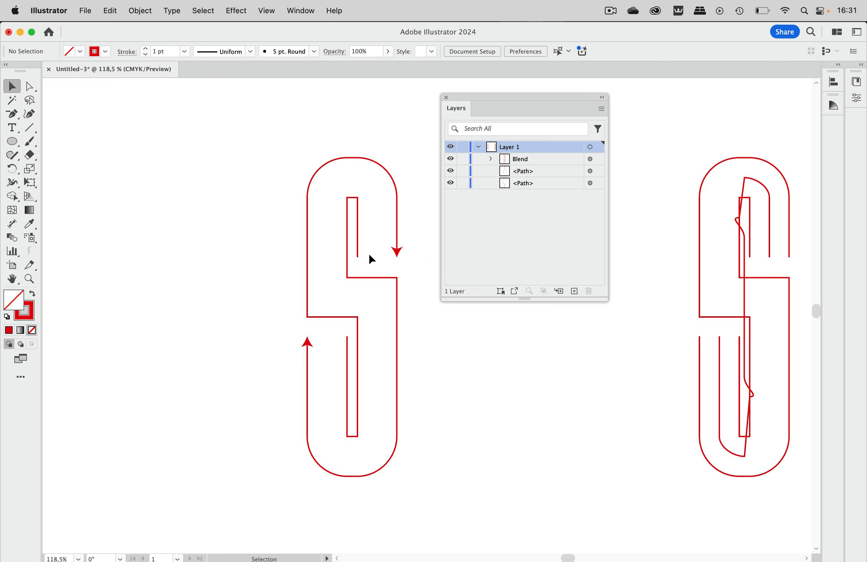
pyautogui.click(358, 255)
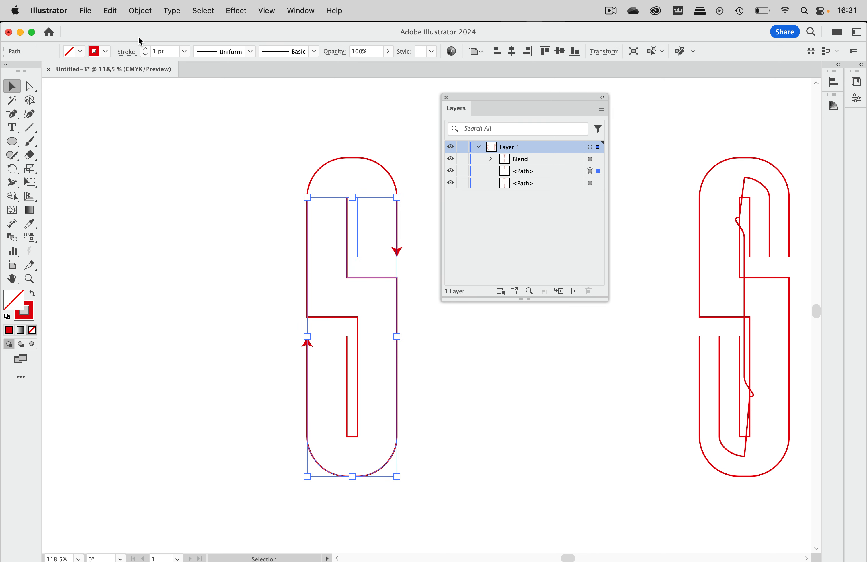
pyautogui.click(141, 11)
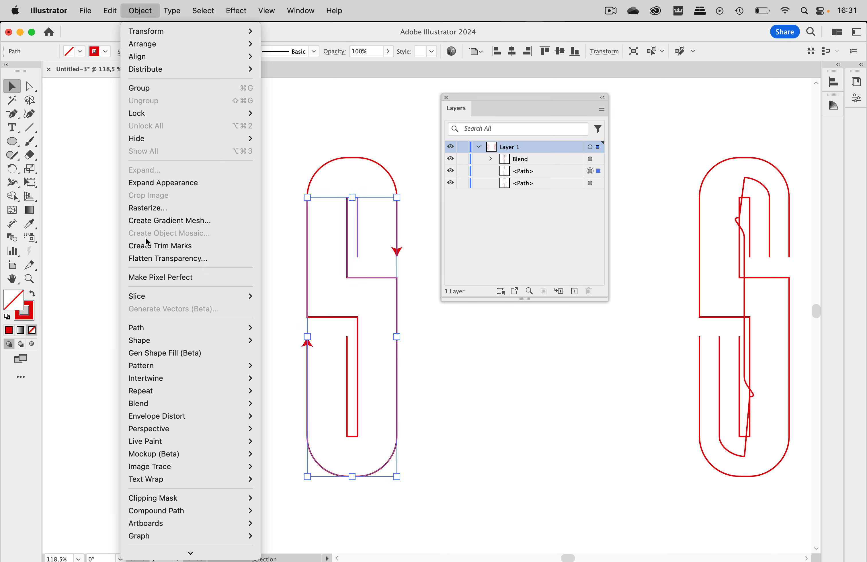
pyautogui.moveTo(156, 328)
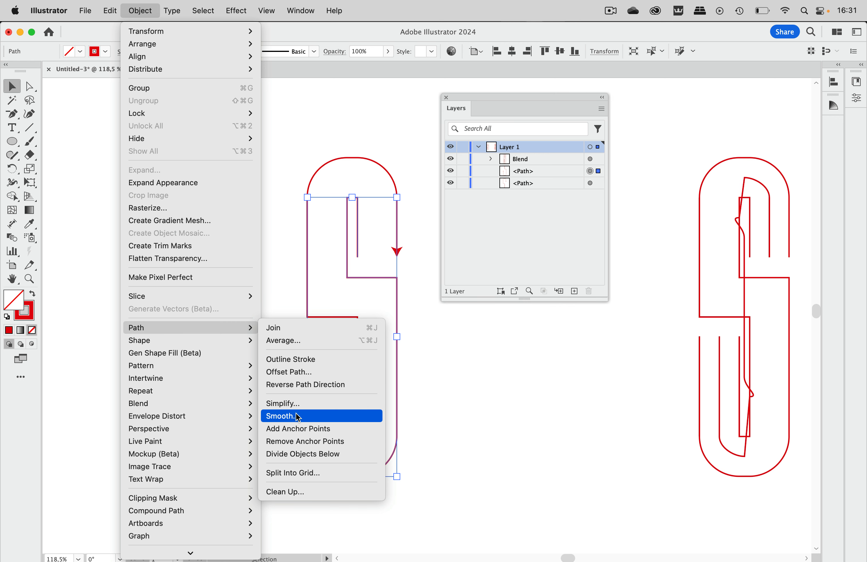
pyautogui.click(313, 386)
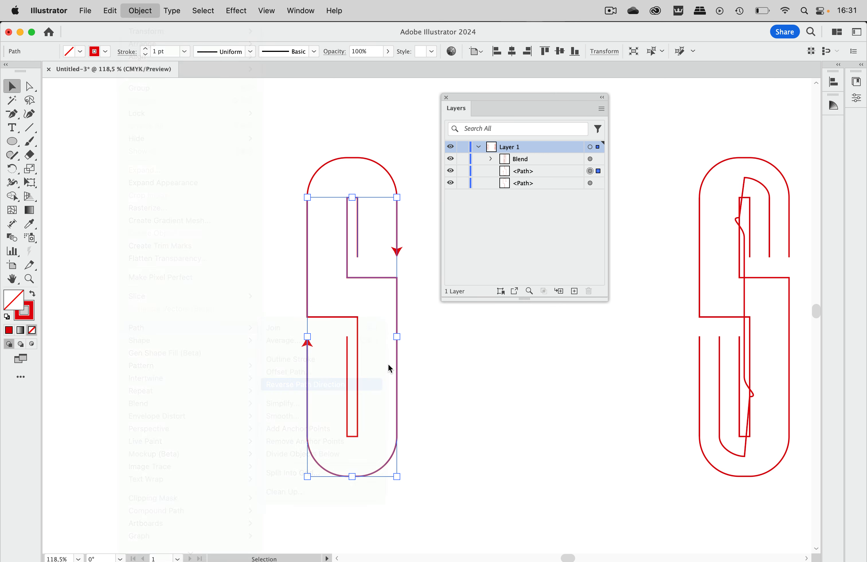
pyautogui.click(450, 352)
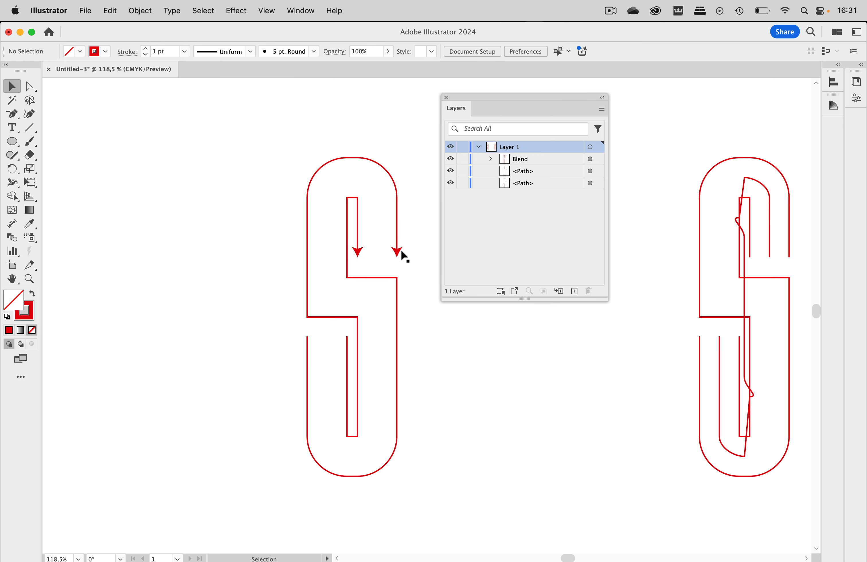
# - Remove the end arrowheads from both open paths of the S
pyautogui.moveTo(402, 237); pyautogui.dragTo(323, 271)
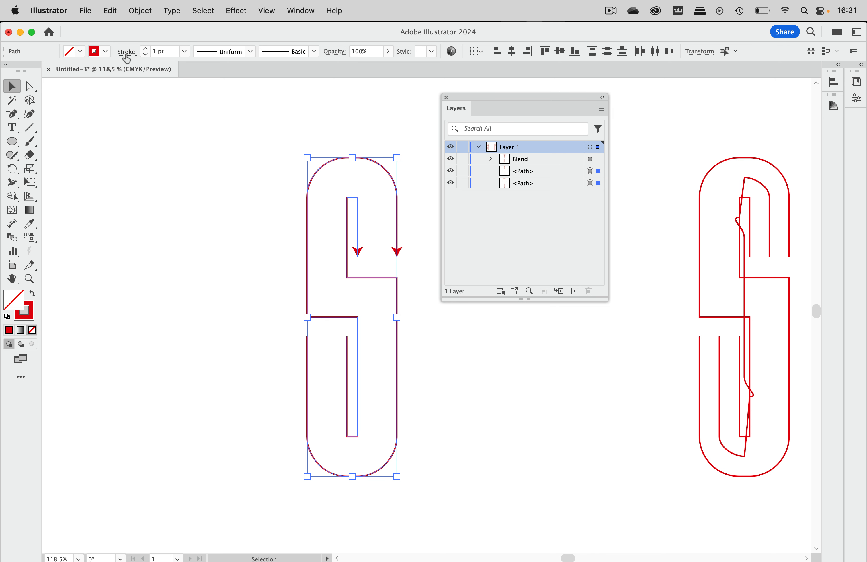
pyautogui.click(127, 52)
pyautogui.click(111, 174)
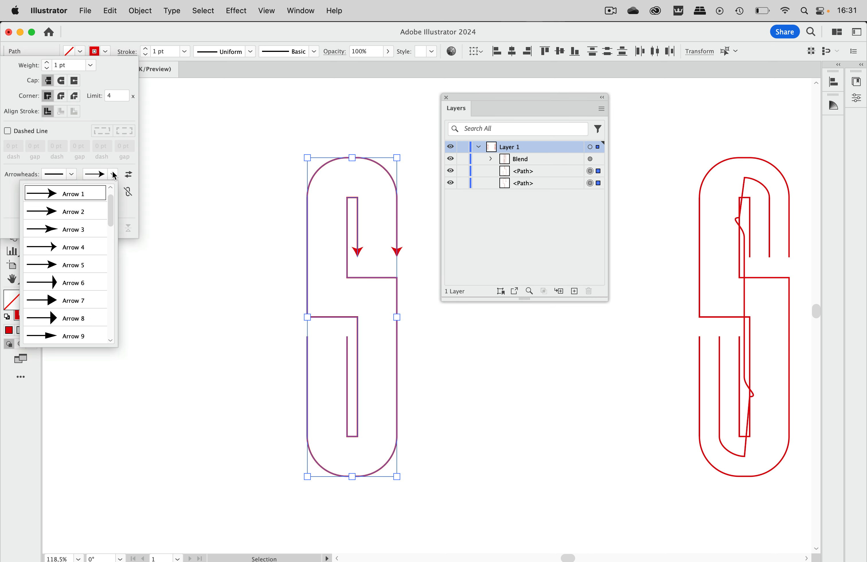
pyautogui.scroll(1, 86, 212)
pyautogui.click(85, 195)
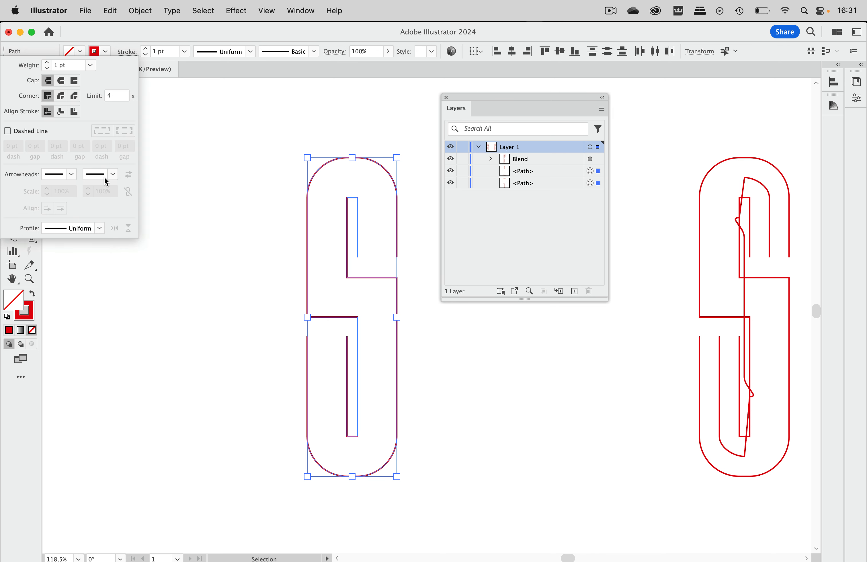
pyautogui.click(308, 157)
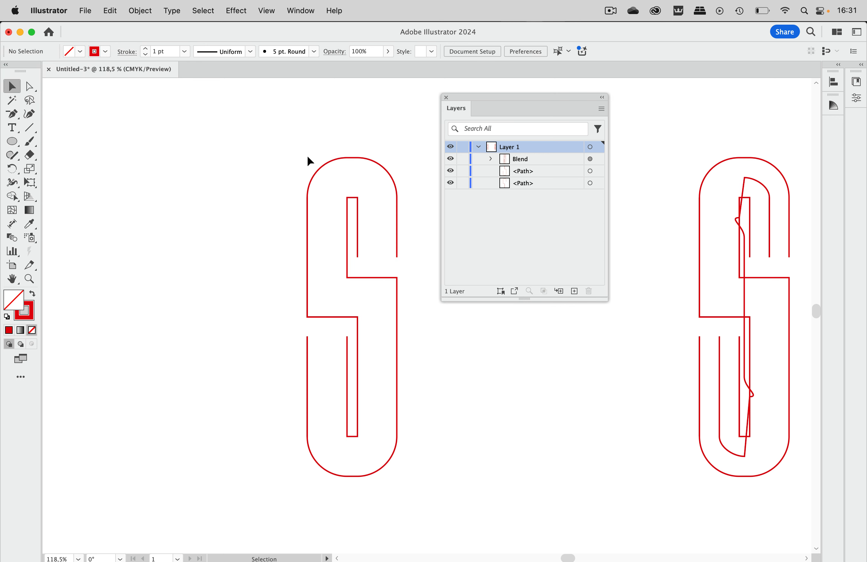
# - Try to blend the two whole open paths of the S with Blend Make, and undo it
pyautogui.hscroll(5, 327, 174)
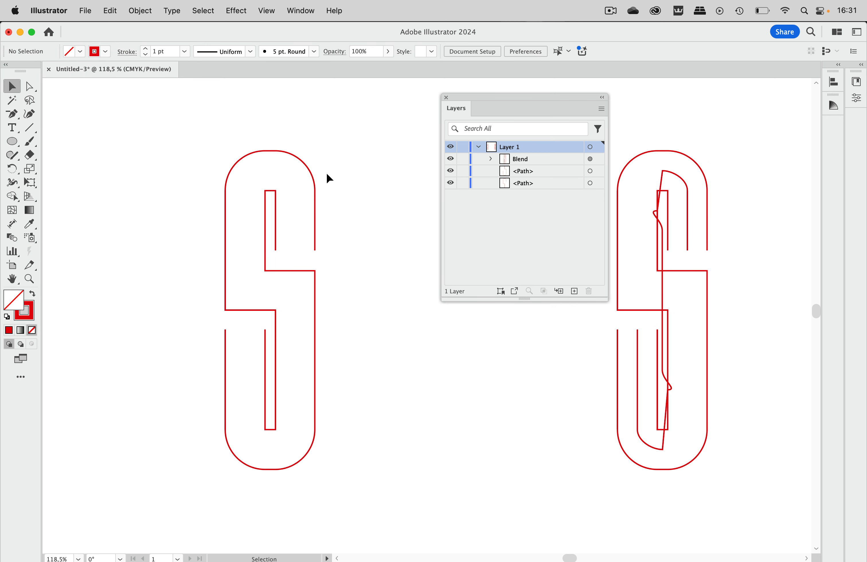
pyautogui.moveTo(340, 219); pyautogui.dragTo(244, 253)
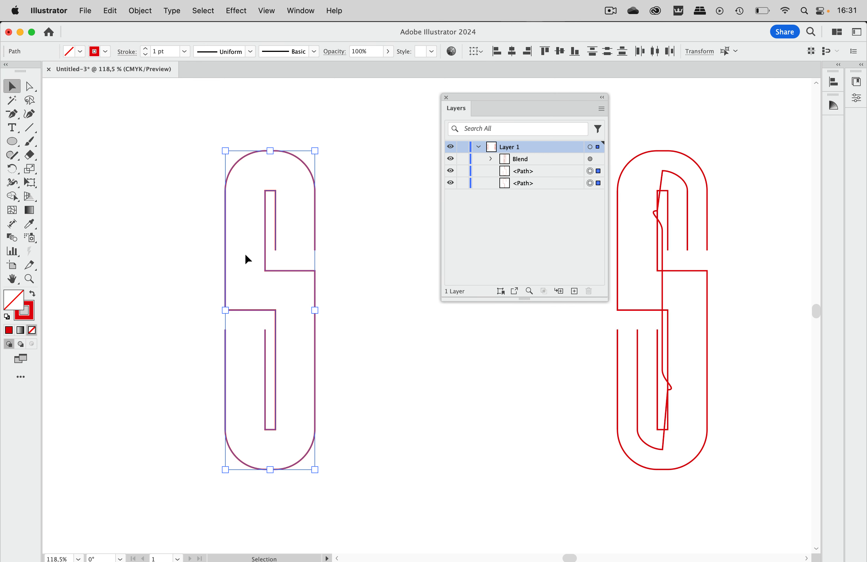
pyautogui.click(140, 11)
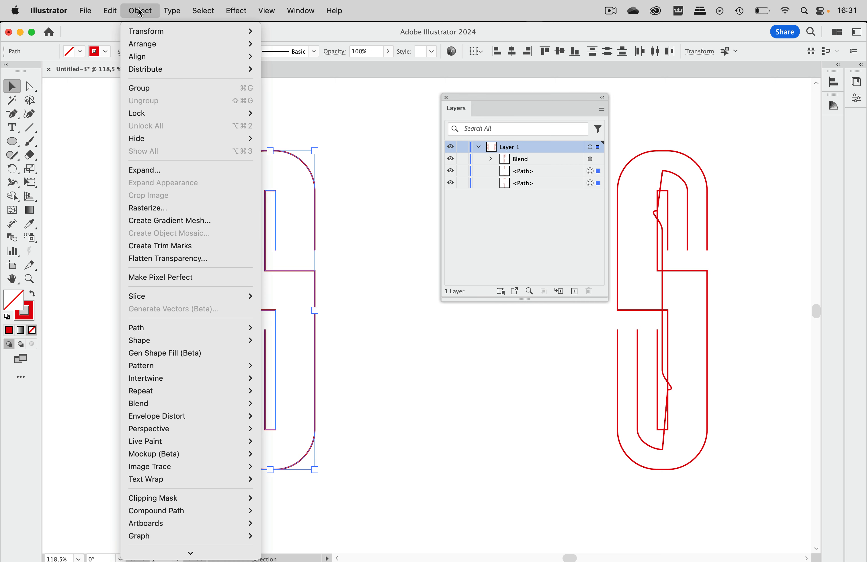
pyautogui.moveTo(172, 429)
pyautogui.moveTo(174, 403)
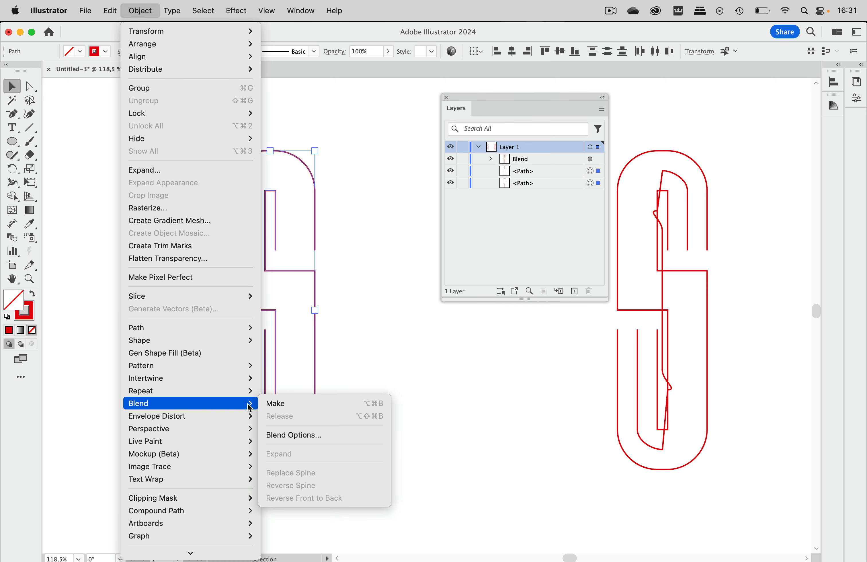
pyautogui.click(277, 404)
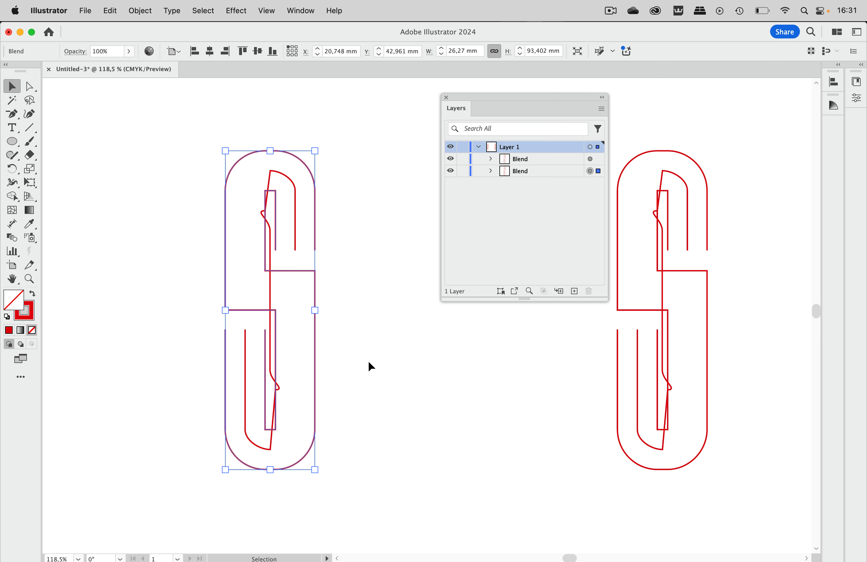
pyautogui.press('super+z')
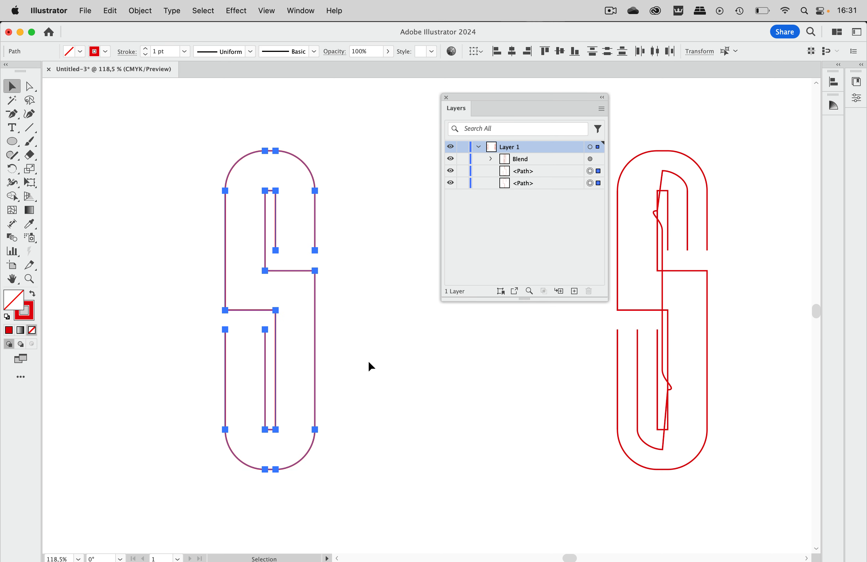
pyautogui.click(345, 136)
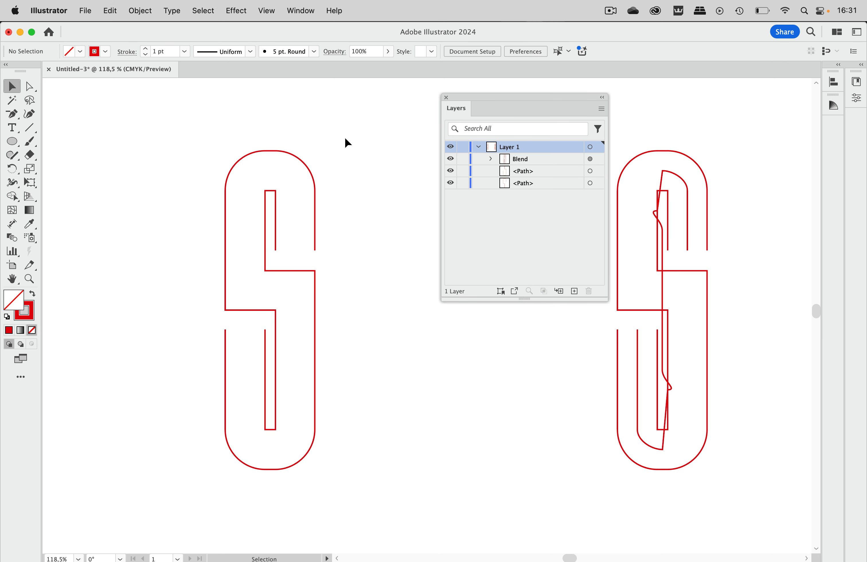
# - Select the matching anchor points on both paths at the S's upper arch, lower arch and middle corners
pyautogui.click(33, 89)
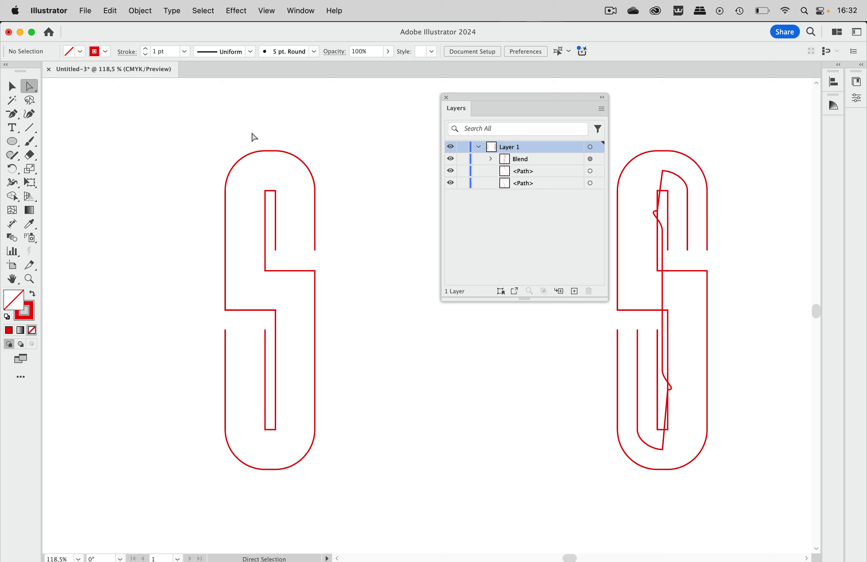
pyautogui.moveTo(250, 138); pyautogui.dragTo(295, 205)
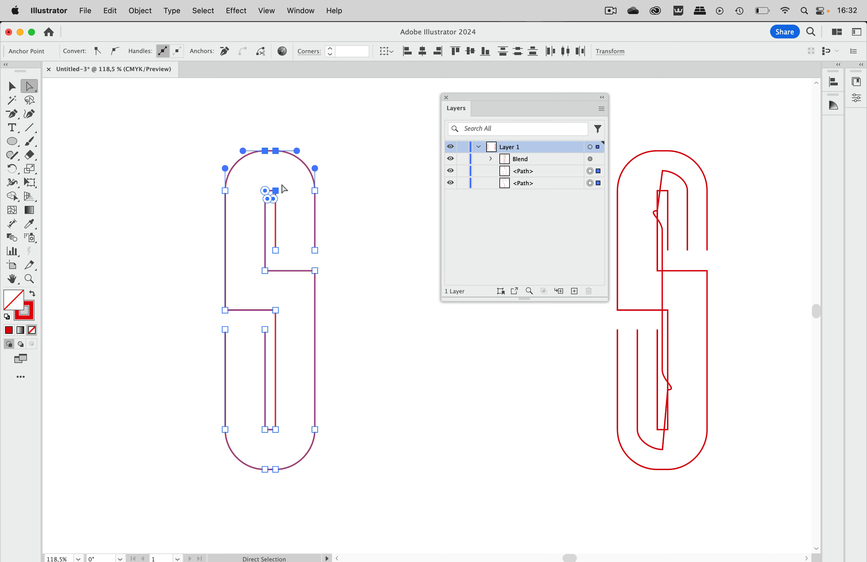
pyautogui.keyDown('shift'); pyautogui.click(265, 190); pyautogui.keyUp('shift')
pyautogui.moveTo(256, 491); pyautogui.dragTo(285, 421)
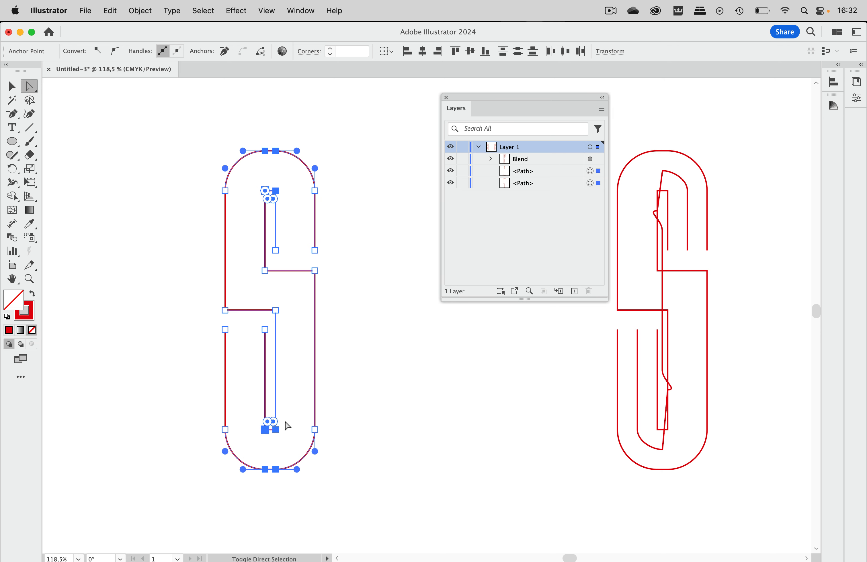
pyautogui.moveTo(329, 265); pyautogui.dragTo(214, 321)
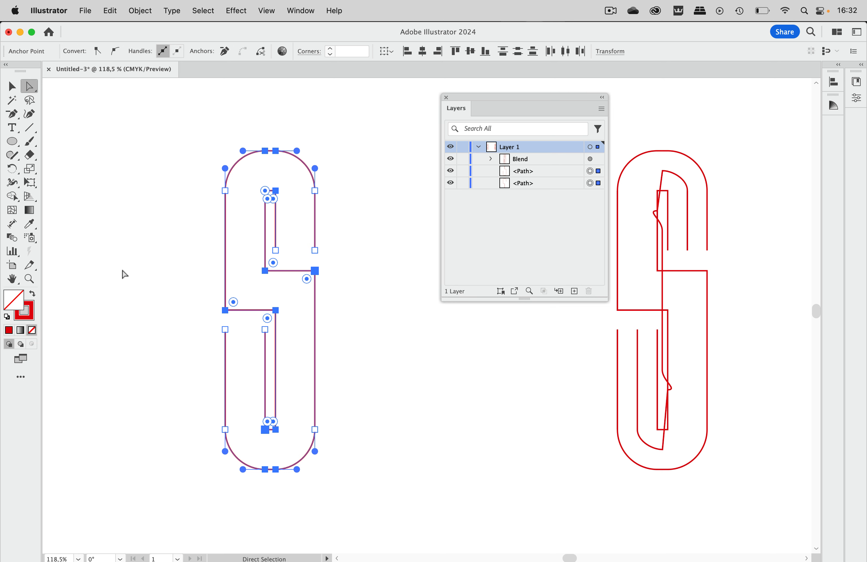
# - Blend the two paths with the Blend tool, linking the corresponding inner and outer corner anchors at the S's middle bend
pyautogui.click(15, 241)
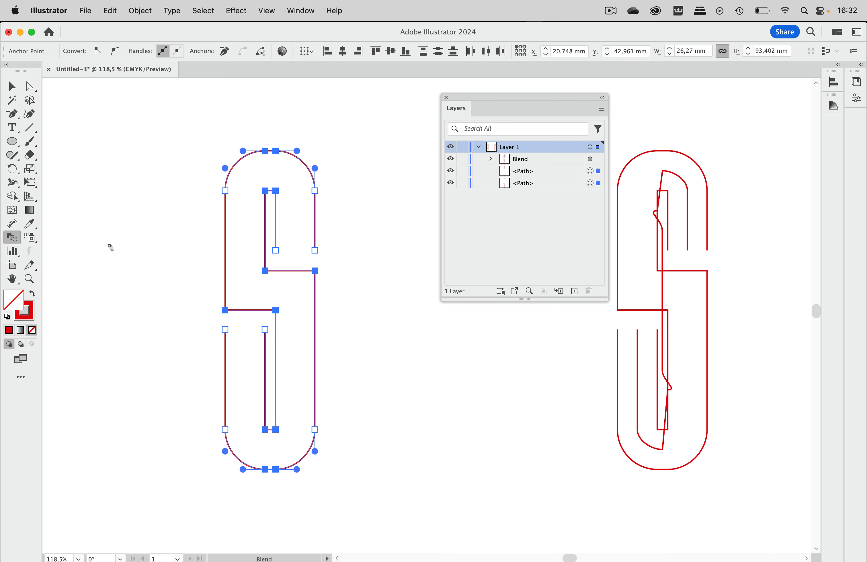
pyautogui.click(276, 310)
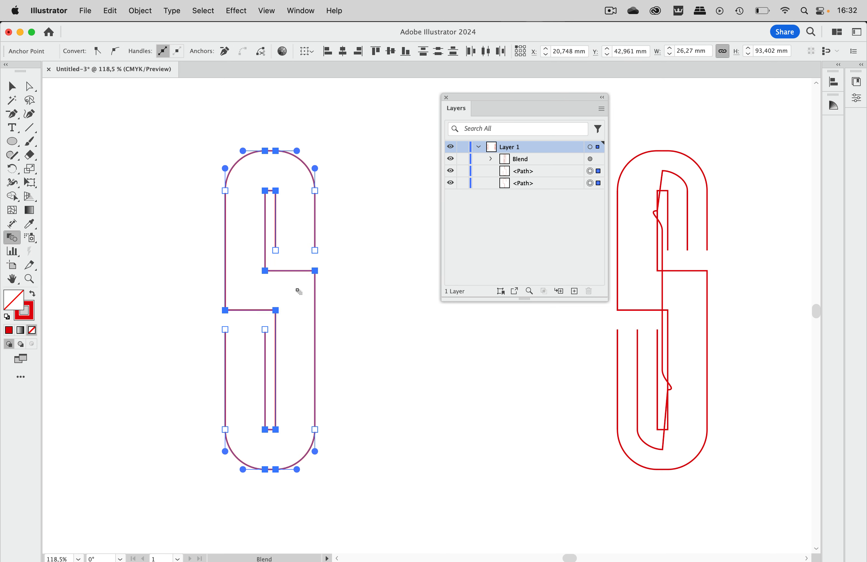
pyautogui.click(315, 271)
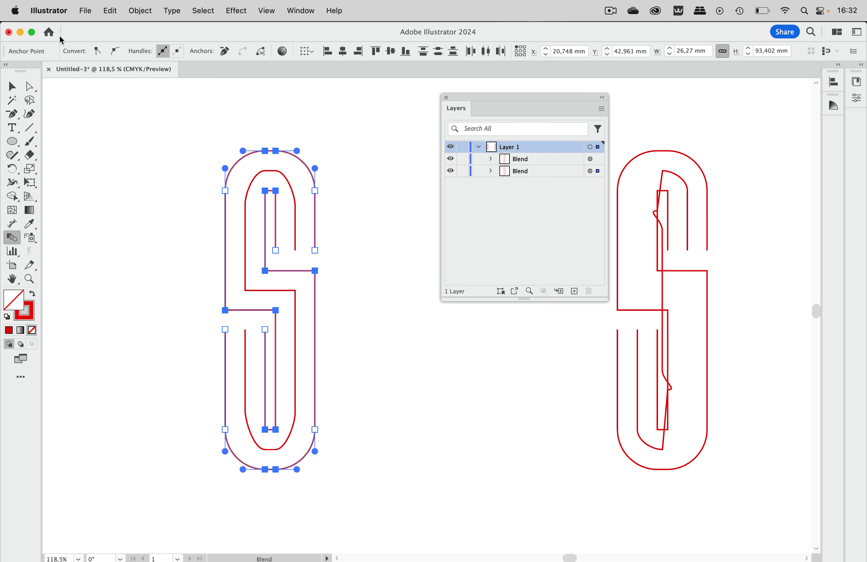
# - Set the blend spacing to Specified Steps with 7 steps
pyautogui.doubleClick(17, 237)
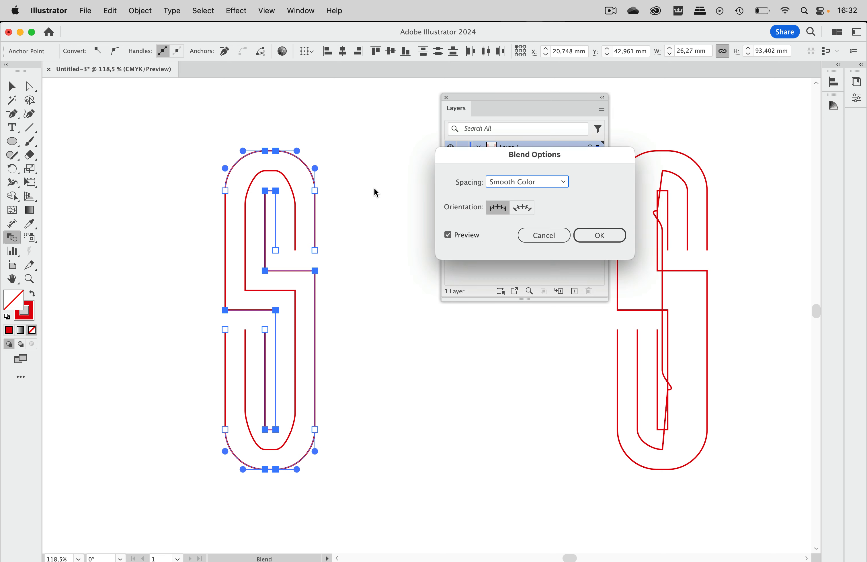
pyautogui.moveTo(488, 165); pyautogui.dragTo(397, 304)
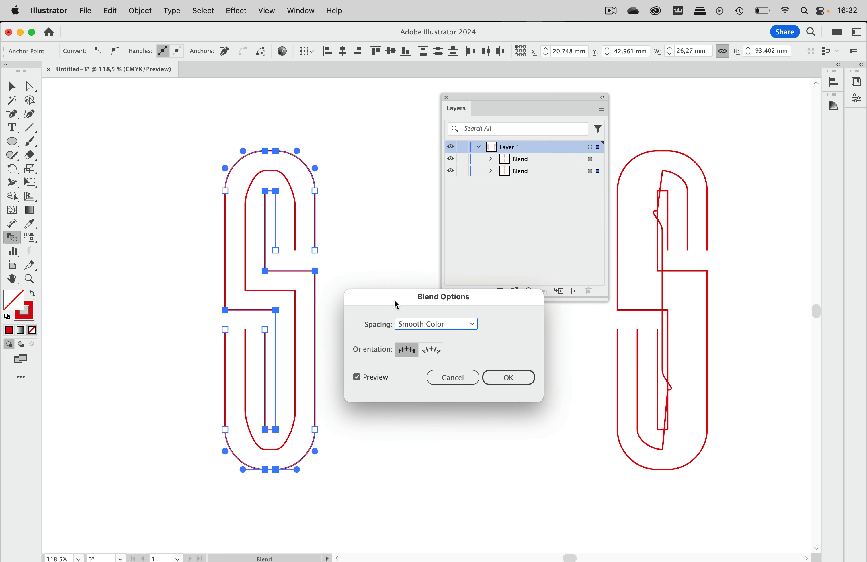
pyautogui.click(438, 323)
pyautogui.click(437, 345)
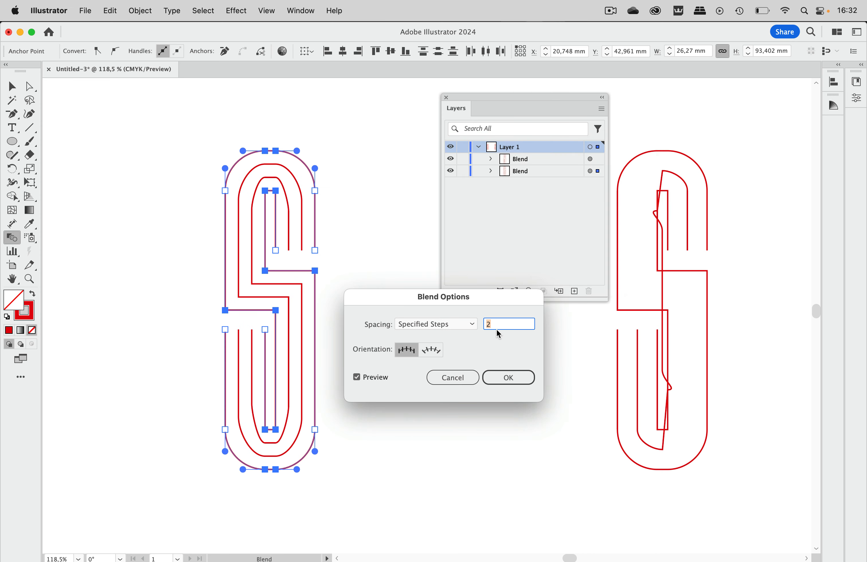
pyautogui.press('Up')
pyautogui.press('Up')
pyautogui.press('Up')
pyautogui.press('Up')
pyautogui.press('Up')
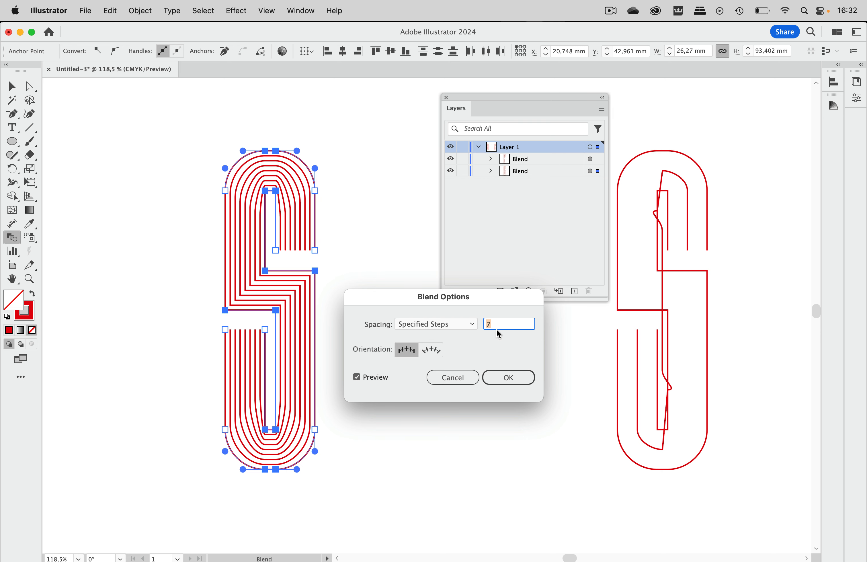
pyautogui.click(511, 376)
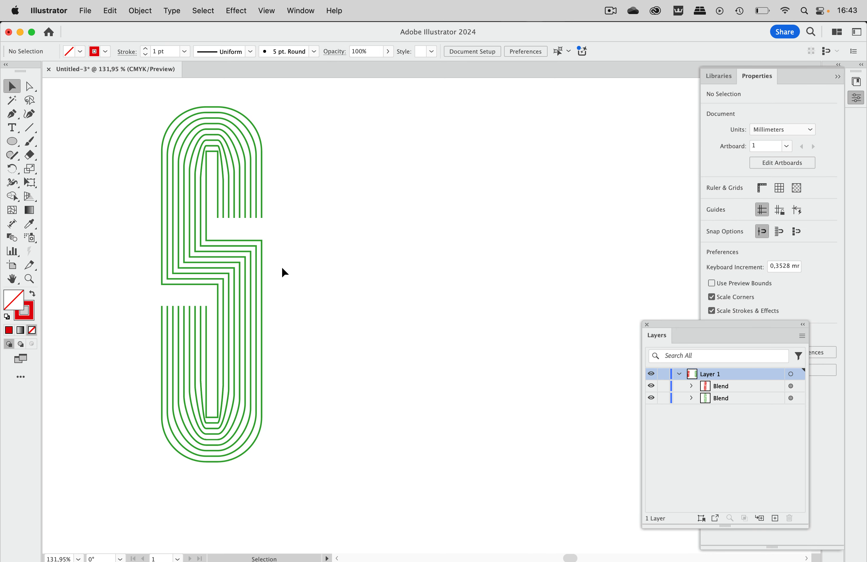
# - Duplicate the green blended S beside the original and release the copy's blend into its two paths
pyautogui.moveTo(265, 263); pyautogui.dragTo(422, 280)
pyautogui.scroll(3, 425, 234)
pyautogui.scroll(5, 425, 235)
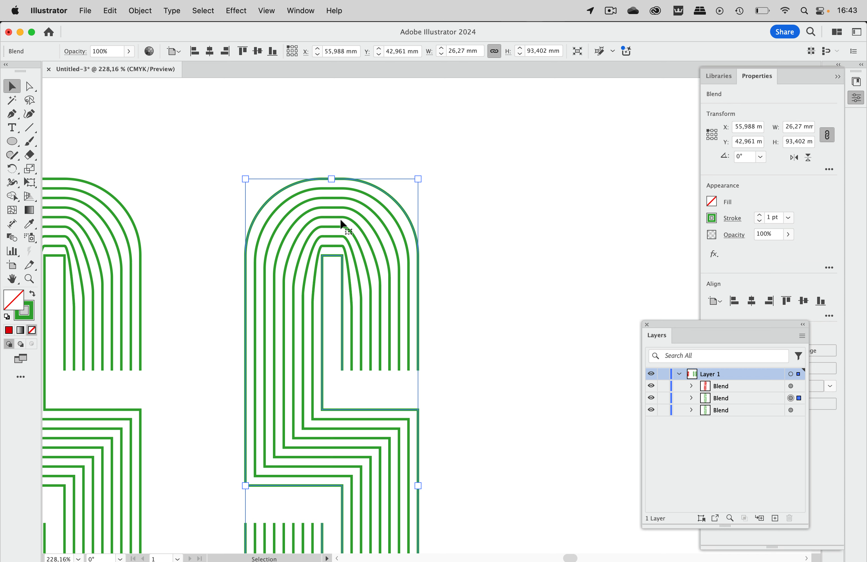
pyautogui.scroll(-4, 342, 219)
pyautogui.hscroll(3, 342, 219)
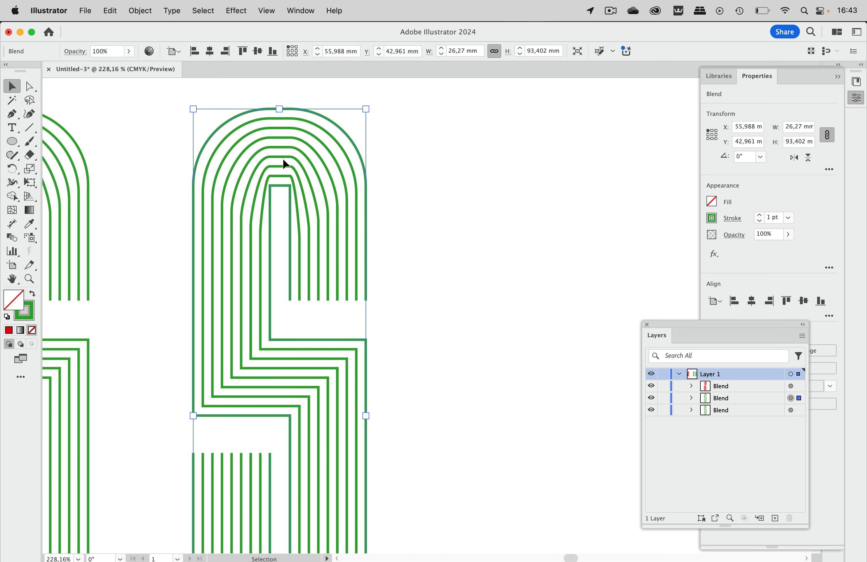
pyautogui.click(140, 10)
pyautogui.moveTo(146, 403)
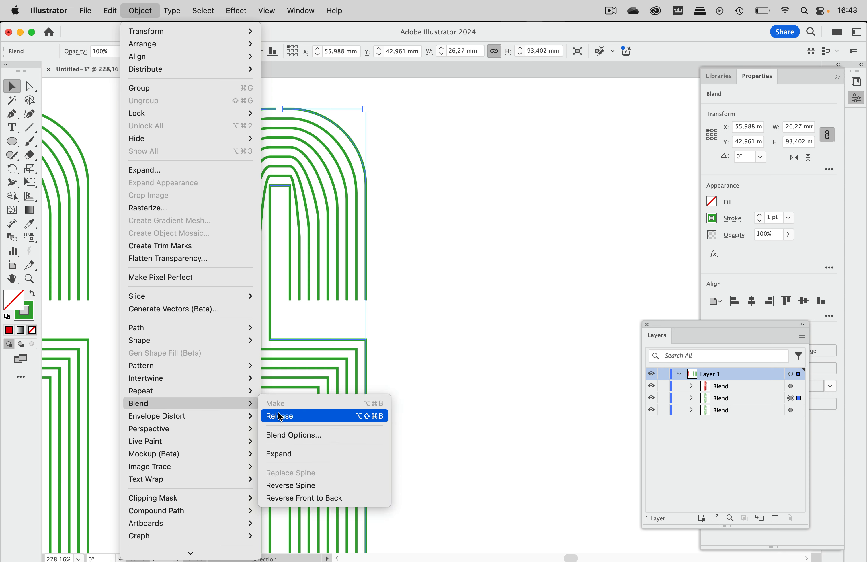
pyautogui.click(279, 416)
pyautogui.click(241, 188)
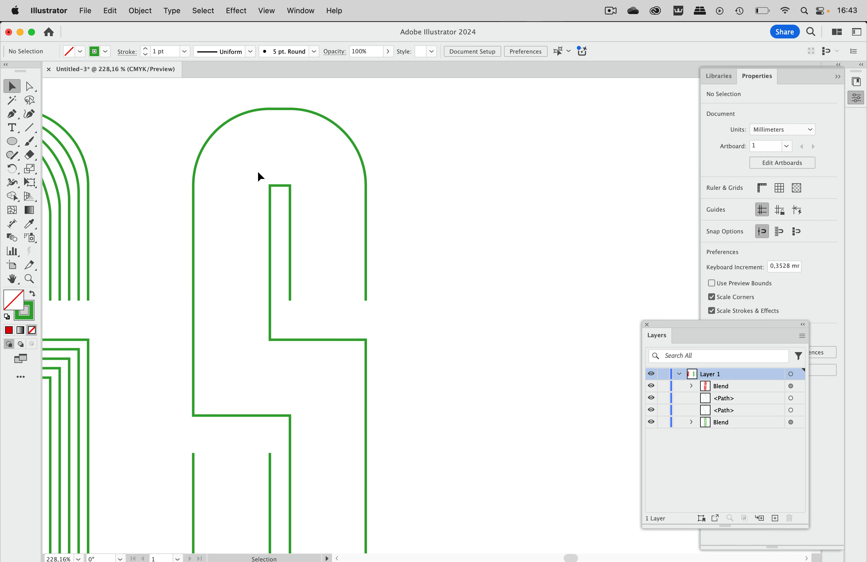
# - Add an anchor point with the Pen tool just below each of the two corners at the inner path's narrow upper end
pyautogui.click(298, 213)
pyautogui.scroll(5, 299, 212)
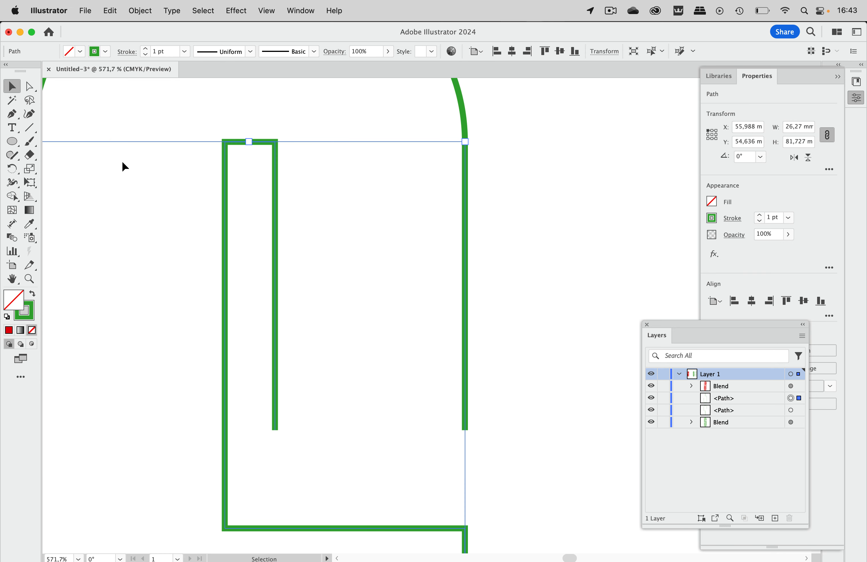
pyautogui.press('p')
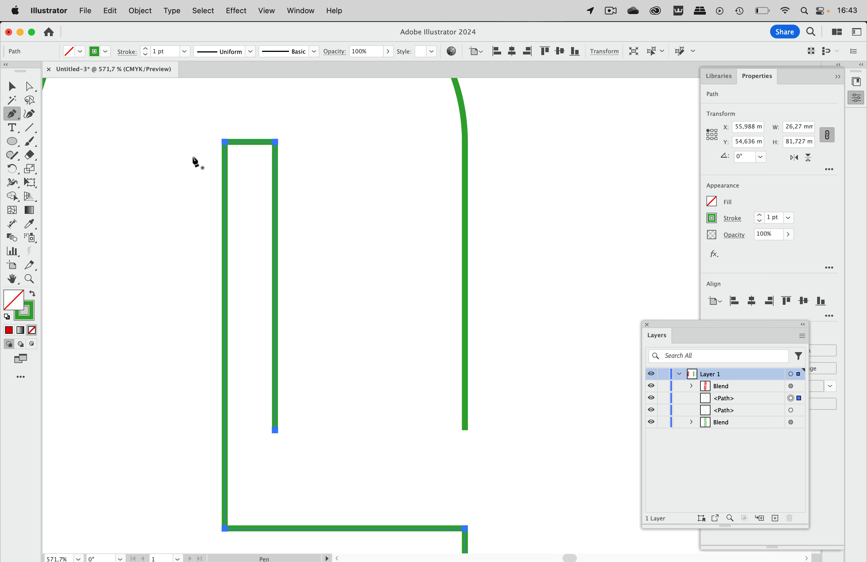
pyautogui.click(225, 148)
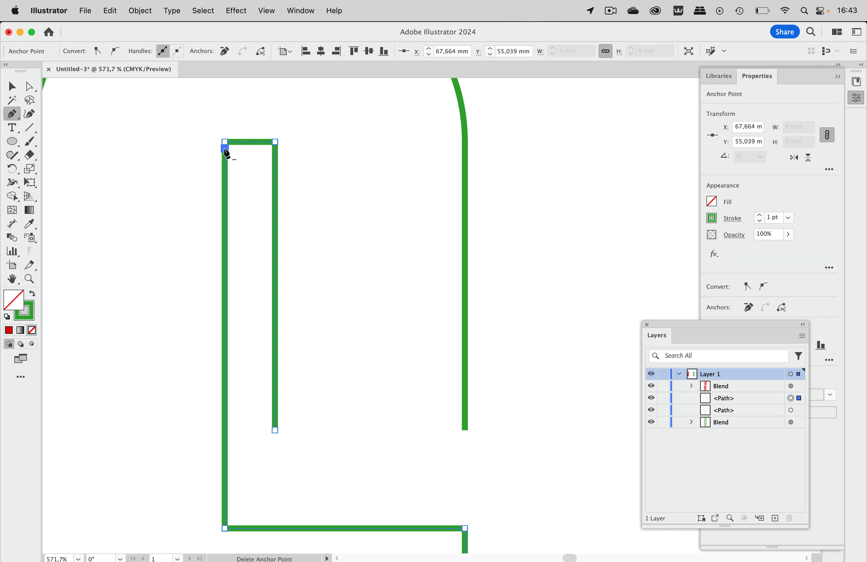
pyautogui.click(275, 148)
# - Add an anchor point just above each of the two corners at the other path's narrow lower end
pyautogui.scroll(-3, 290, 158)
pyautogui.hscroll(-2, 290, 159)
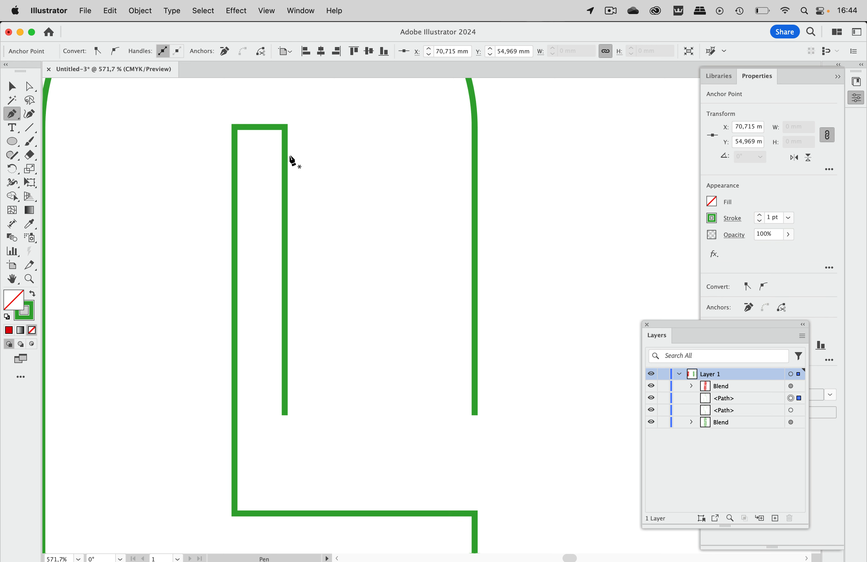
pyautogui.scroll(-5, 290, 158)
pyautogui.scroll(-8, 290, 158)
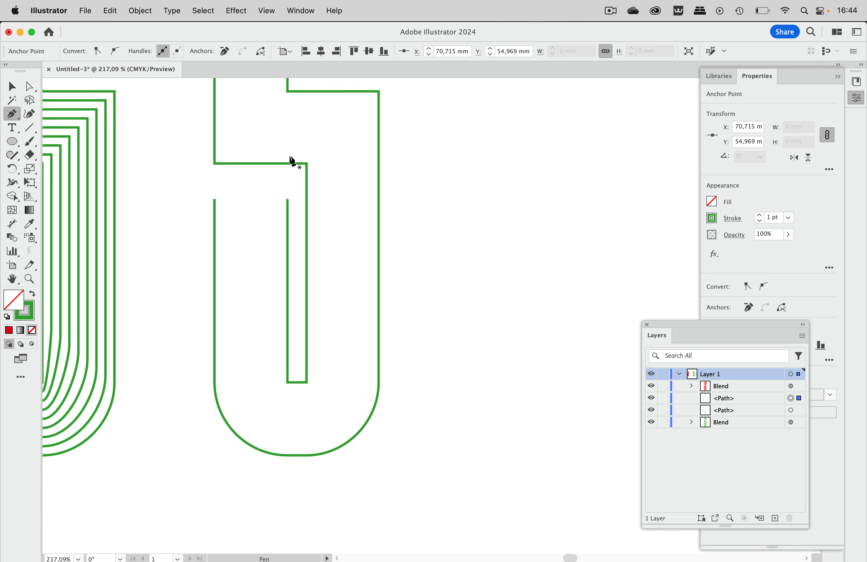
pyautogui.scroll(5, 315, 252)
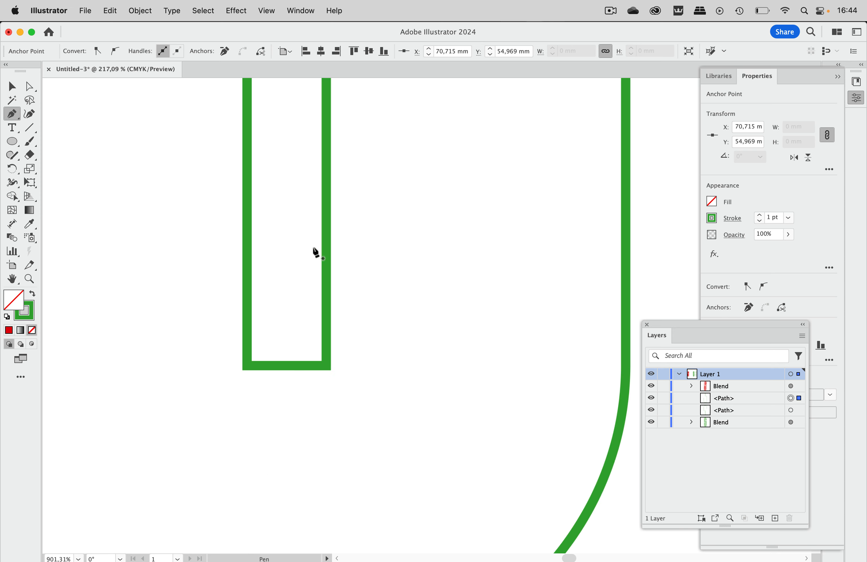
pyautogui.keyDown('super'); pyautogui.click(328, 348); pyautogui.keyUp('super')
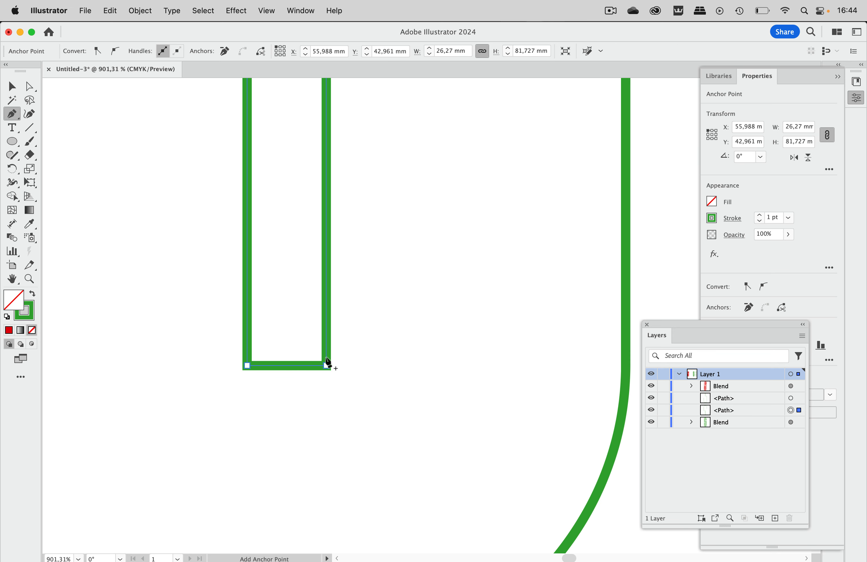
pyautogui.keyDown('super'); pyautogui.click(327, 358); pyautogui.keyUp('super')
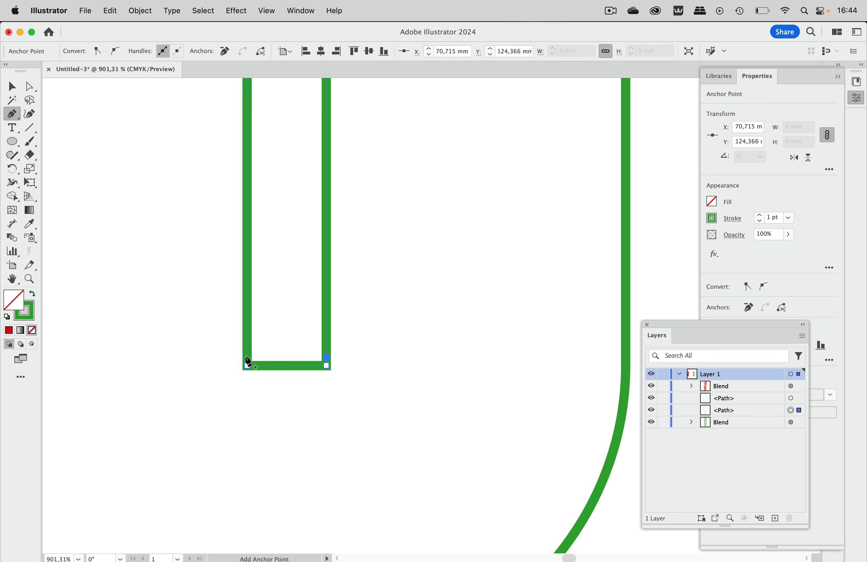
pyautogui.keyDown('super'); pyautogui.click(247, 365); pyautogui.keyUp('super')
# - Select the anchor points of both paths at the copied S's upper arch, middle corners and lower arch, leaving the open endpoints unselected
pyautogui.scroll(-5, 338, 356)
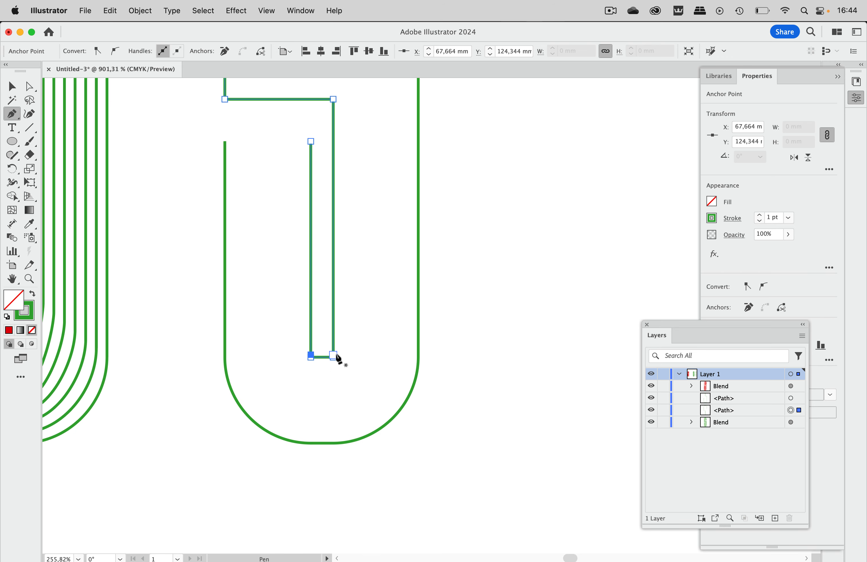
pyautogui.press('a')
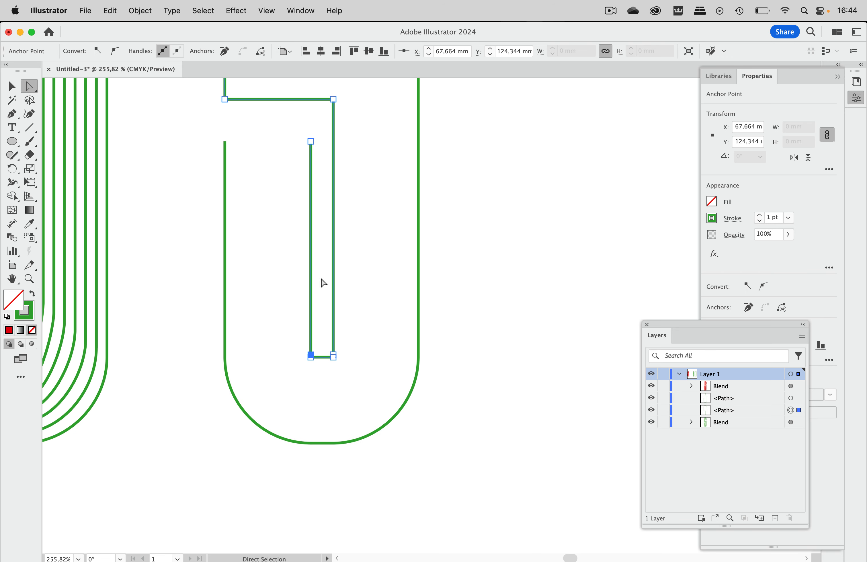
pyautogui.scroll(-1, 316, 290)
pyautogui.scroll(-1, 316, 290)
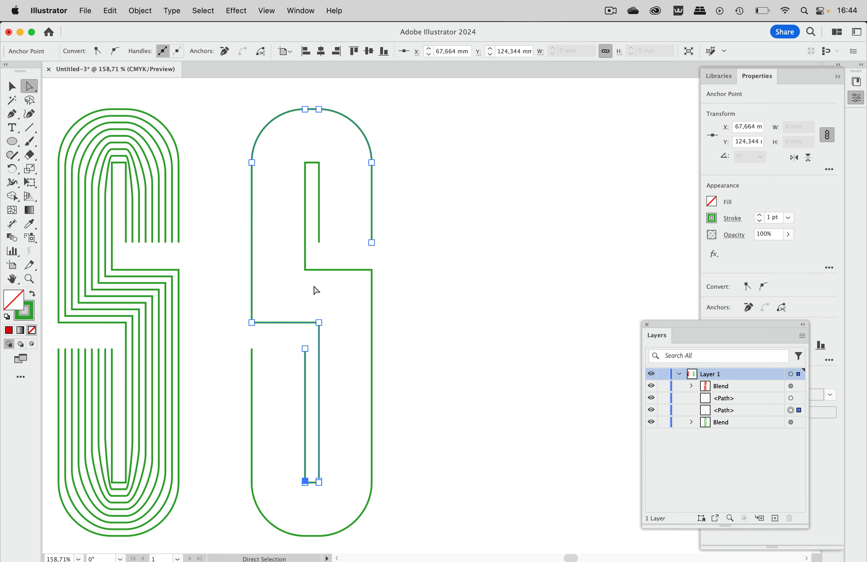
pyautogui.moveTo(223, 98); pyautogui.dragTo(389, 187)
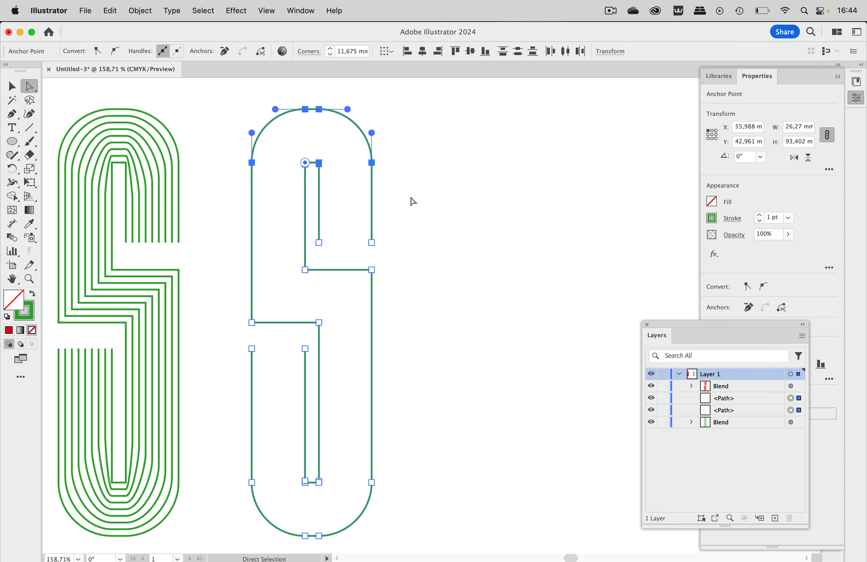
pyautogui.moveTo(229, 258); pyautogui.dragTo(406, 328)
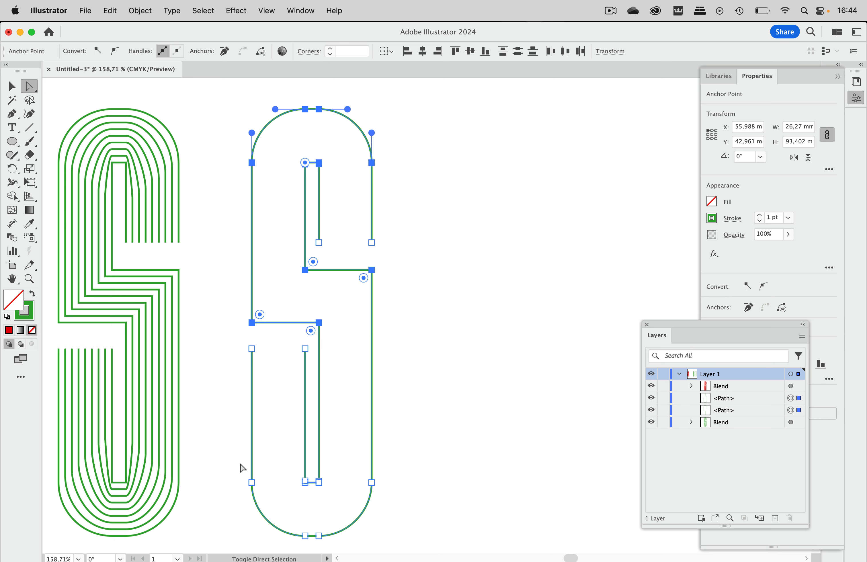
pyautogui.moveTo(231, 462); pyautogui.dragTo(408, 549)
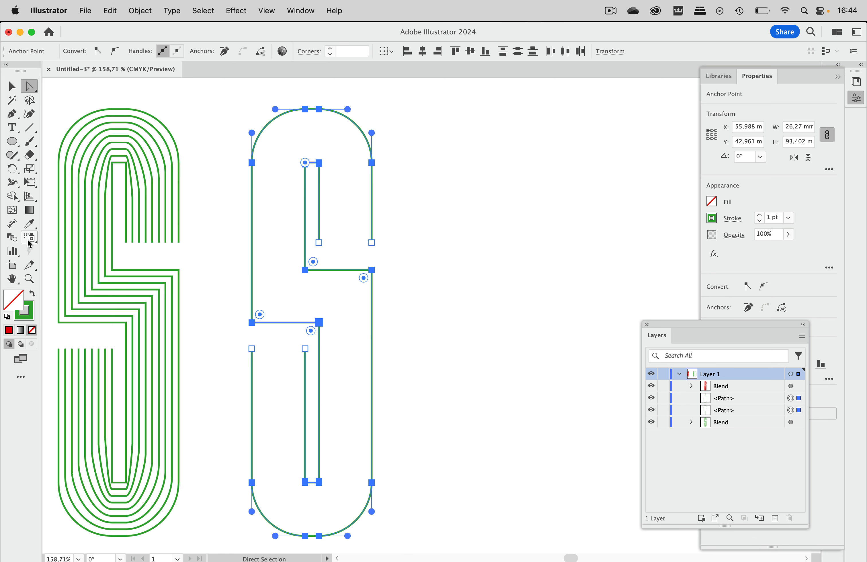
# - Blend the two paths with the Blend tool, linking the outer path's left middle corner to the inner path's matching corner
pyautogui.click(12, 238)
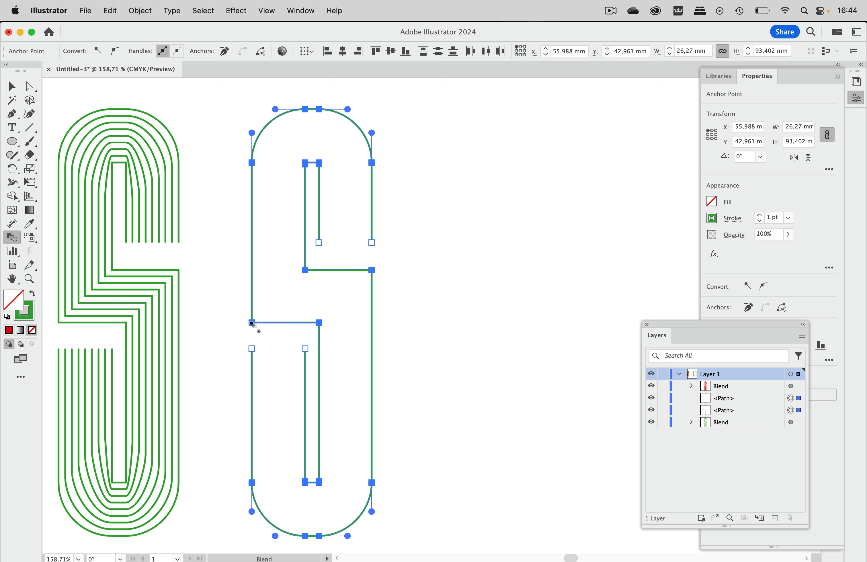
pyautogui.click(251, 322)
pyautogui.click(305, 270)
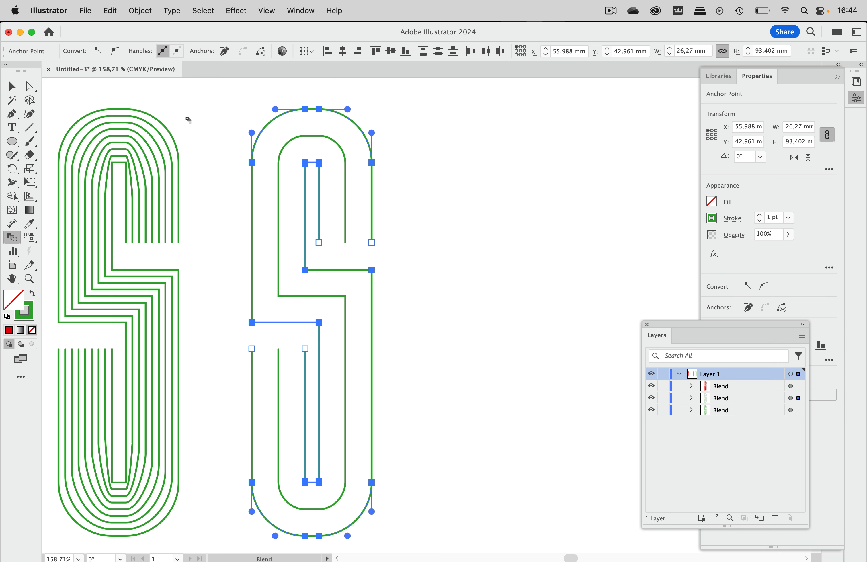
# - Set the new blend's spacing to Specified Steps with 8 steps, moving the options dialog clear of the artwork
pyautogui.doubleClick(12, 238)
pyautogui.click(439, 324)
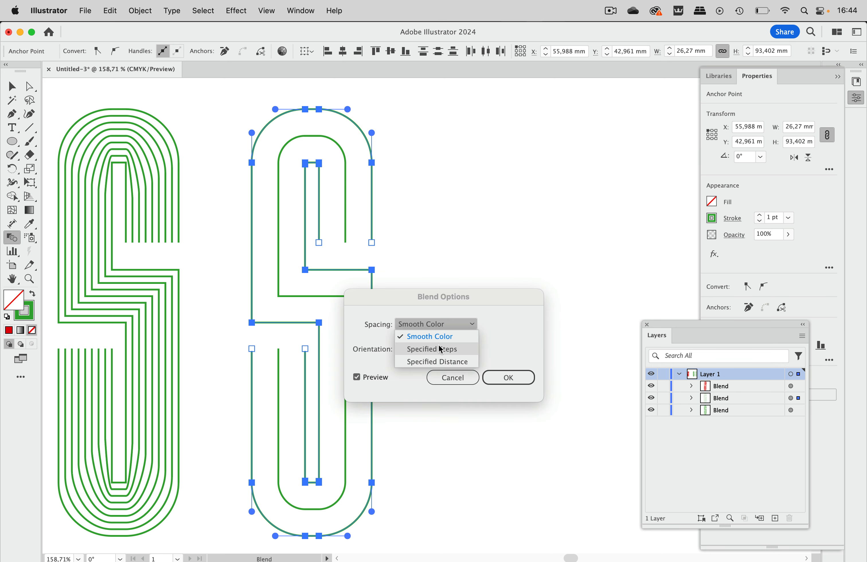
pyautogui.click(442, 349)
pyautogui.write('7')
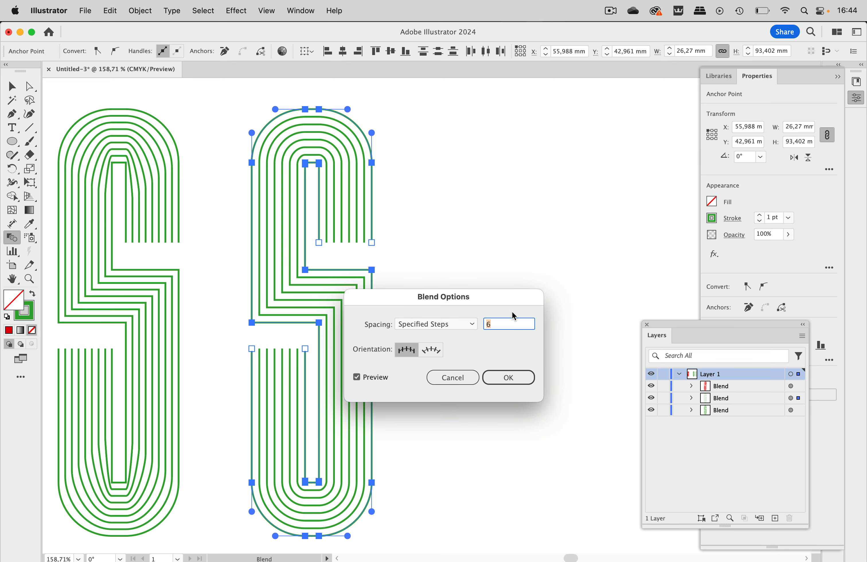
pyautogui.press('Up')
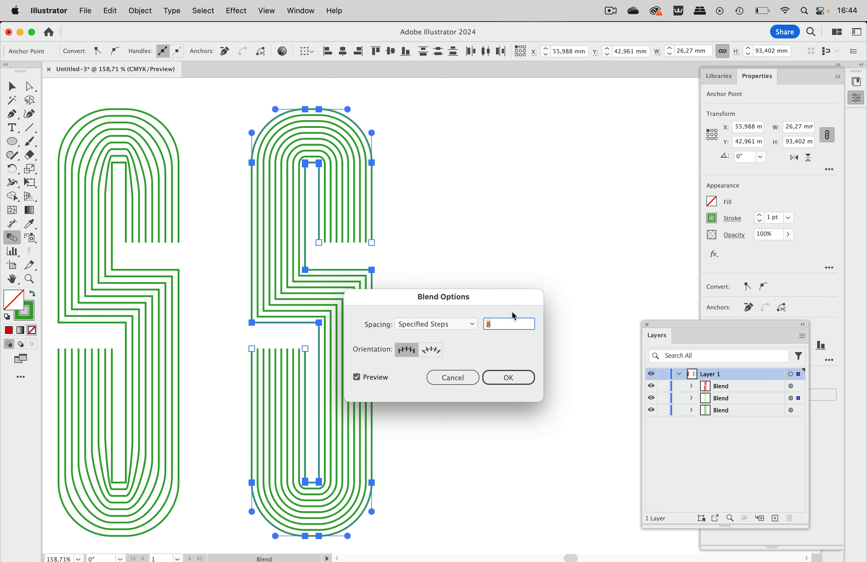
pyautogui.moveTo(509, 296); pyautogui.dragTo(618, 231)
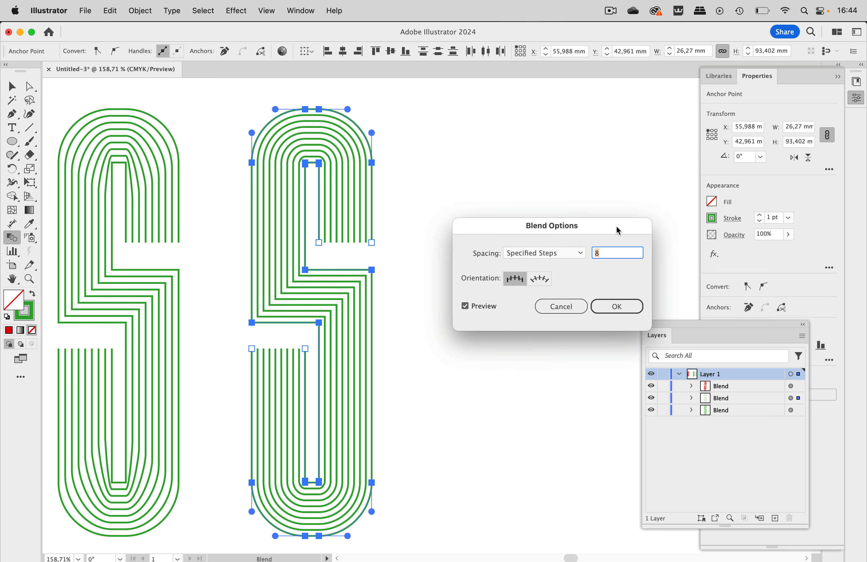